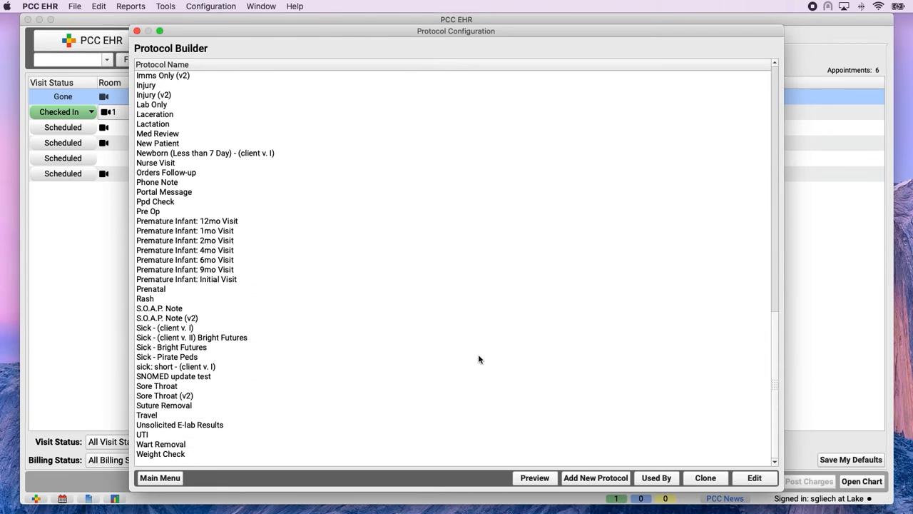
# Clone Sick - (client v. II) Bright Futures as 'Telemedicine Sick' without copying its auto-notes
pyautogui.click(241, 340)
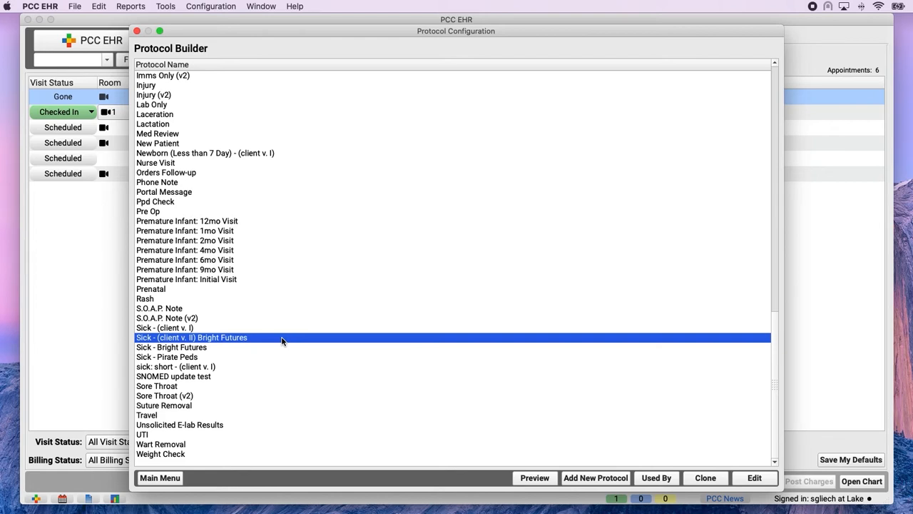
pyautogui.click(706, 477)
pyautogui.write('Telemedicine Sick')
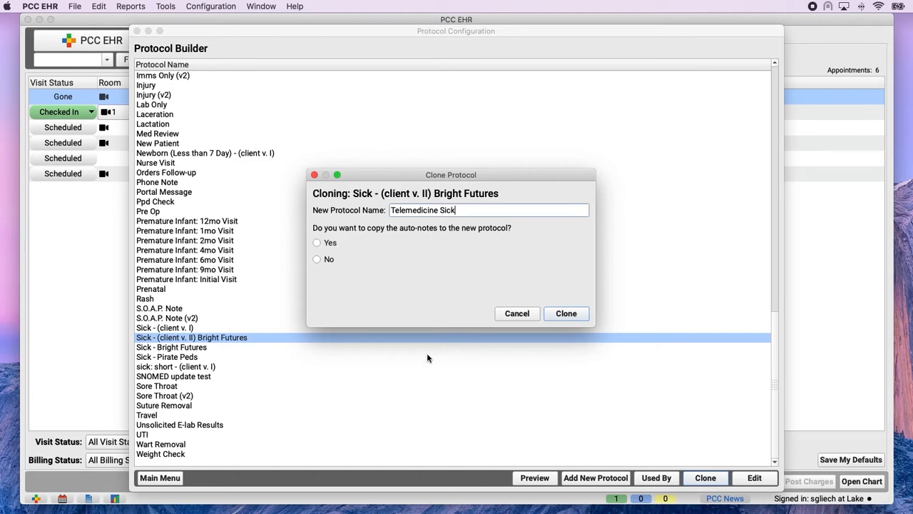
pyautogui.click(318, 259)
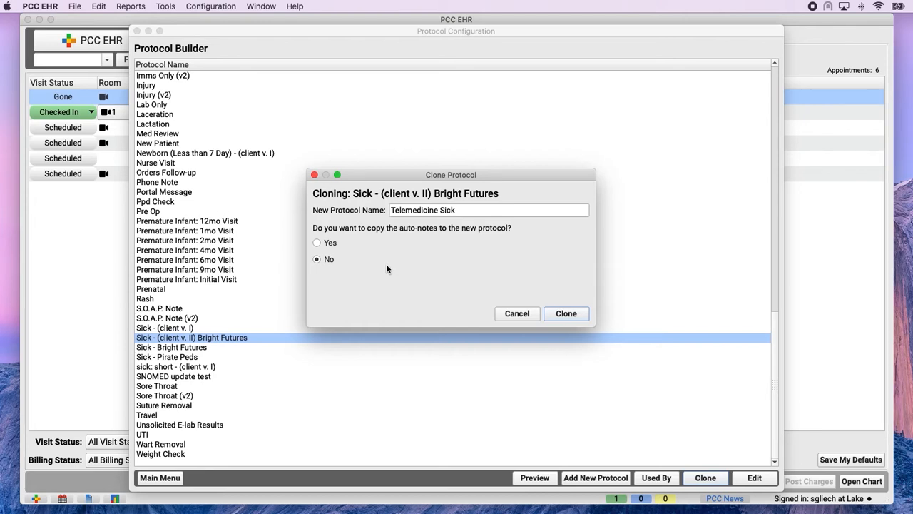
pyautogui.click(587, 316)
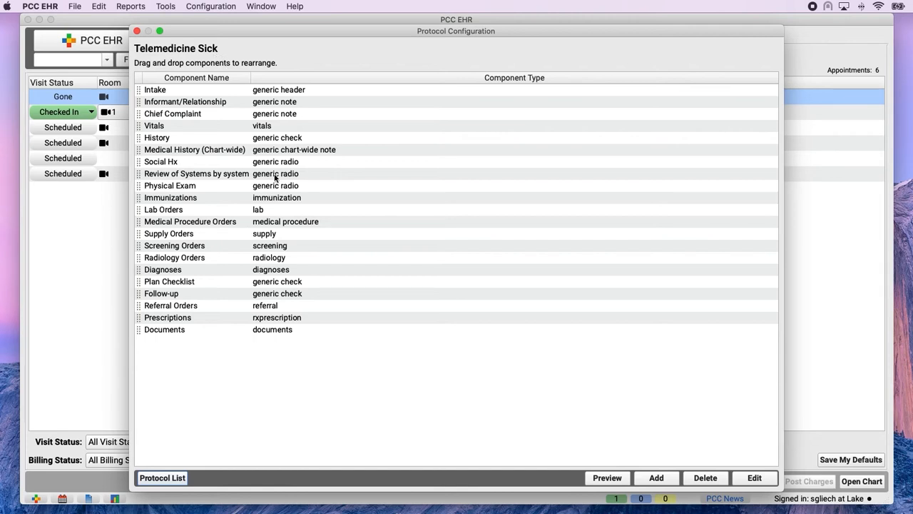
# Delete the Medical Procedure Orders, Supply Orders and Screening Orders components, then select Radiology Orders
pyautogui.click(348, 225)
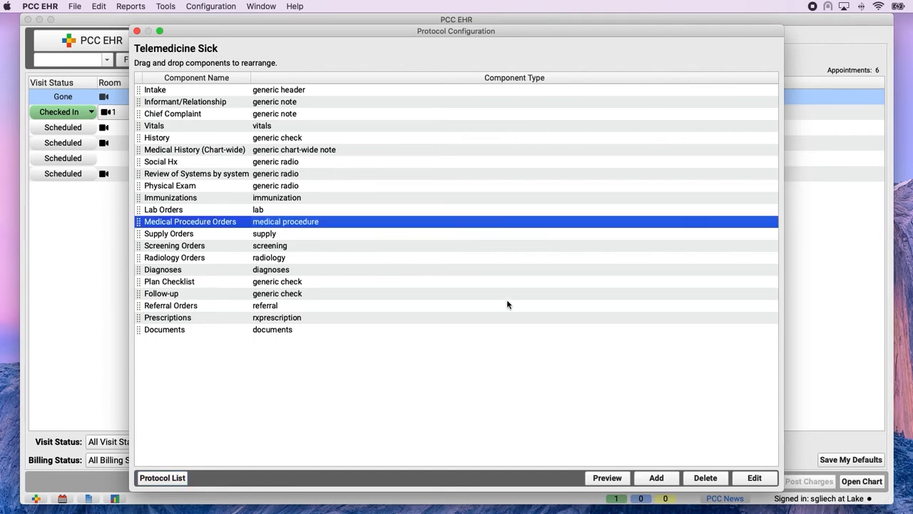
pyautogui.click(707, 478)
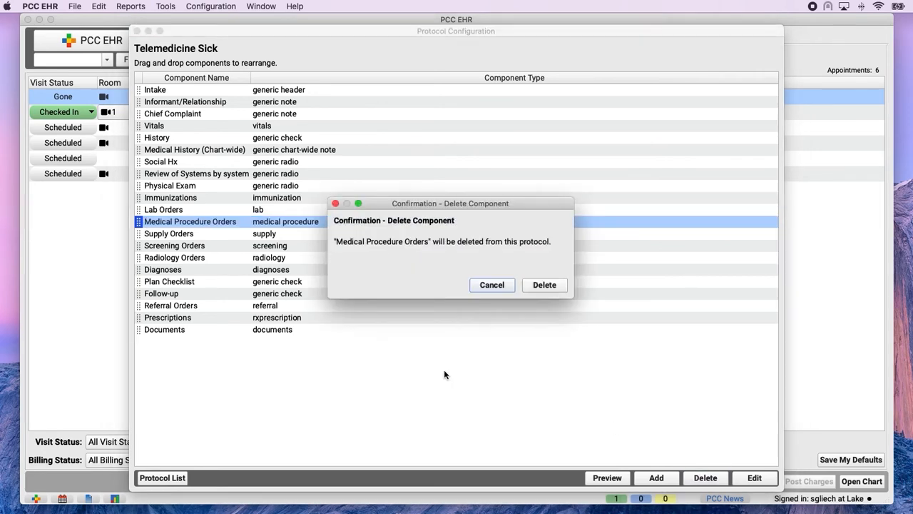
pyautogui.click(545, 284)
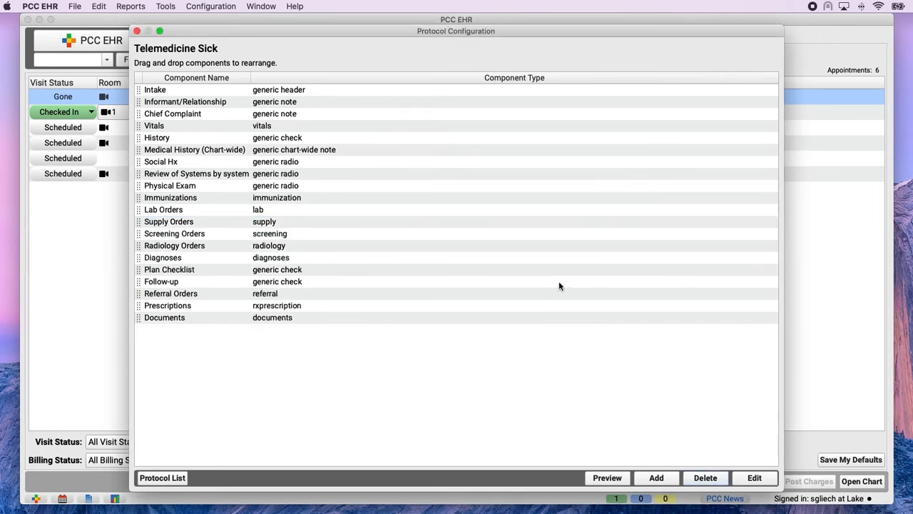
pyautogui.click(316, 222)
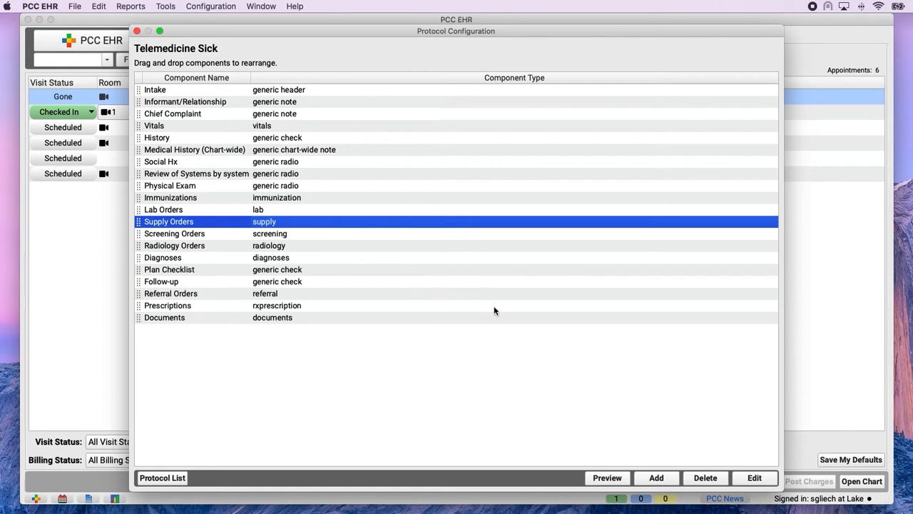
pyautogui.click(707, 477)
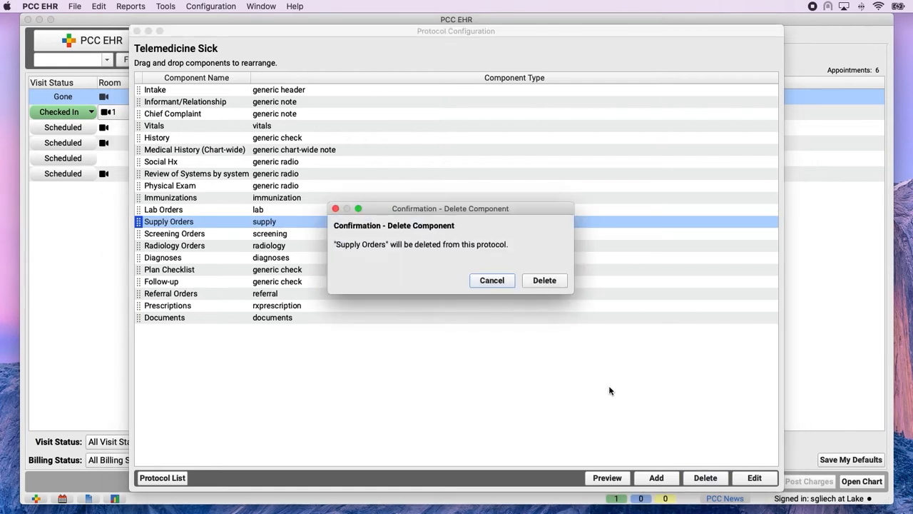
pyautogui.click(562, 283)
pyautogui.click(332, 225)
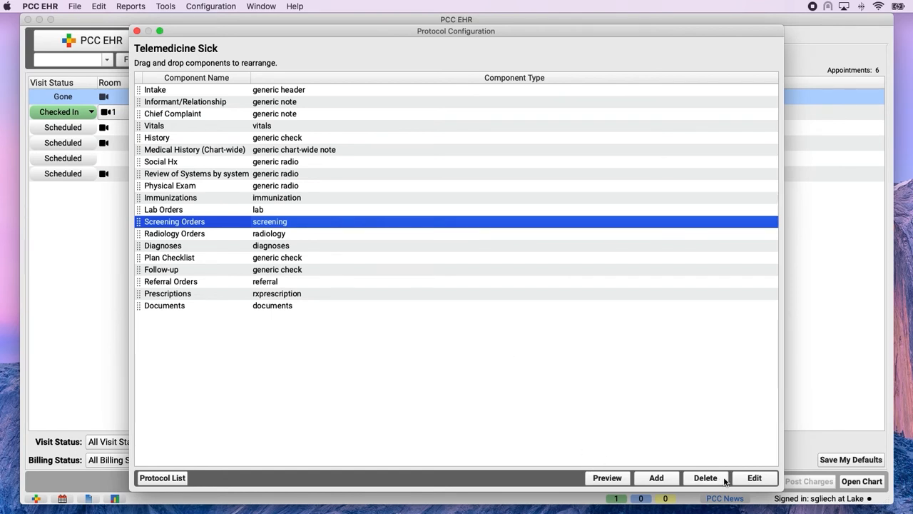
pyautogui.click(705, 478)
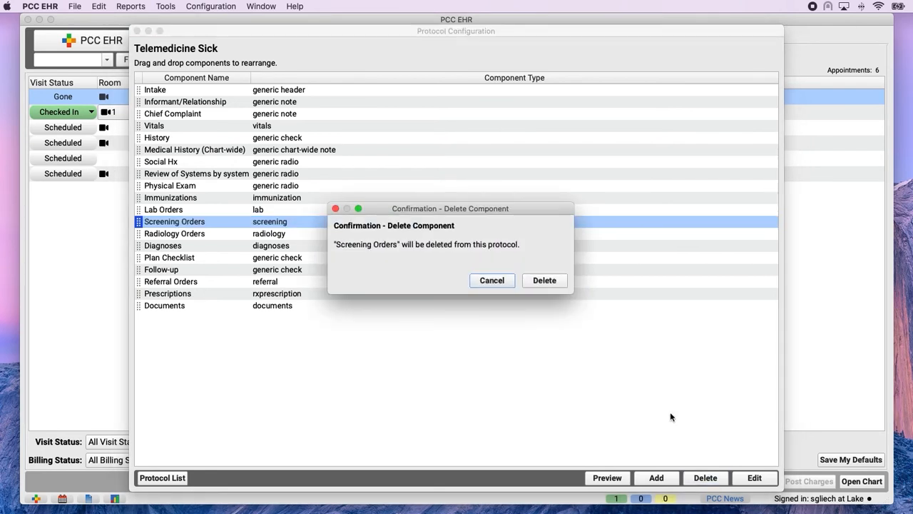
pyautogui.click(564, 281)
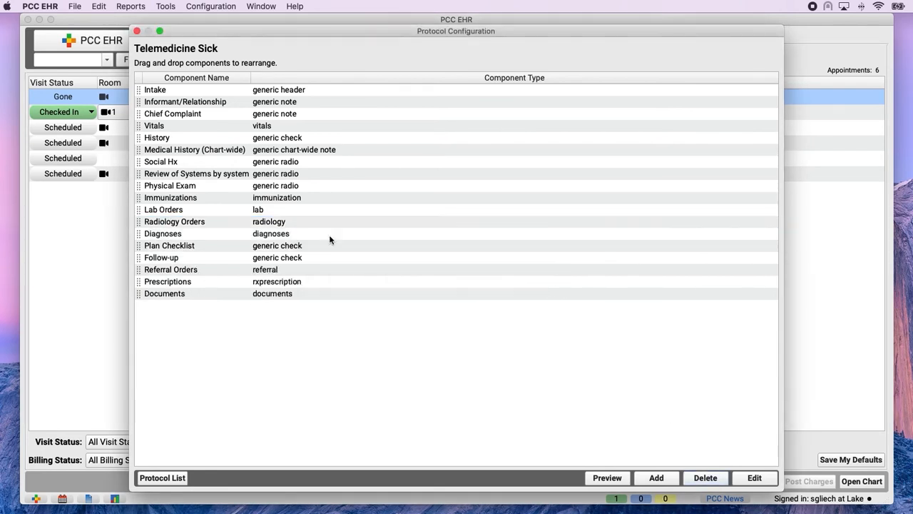
pyautogui.click(307, 223)
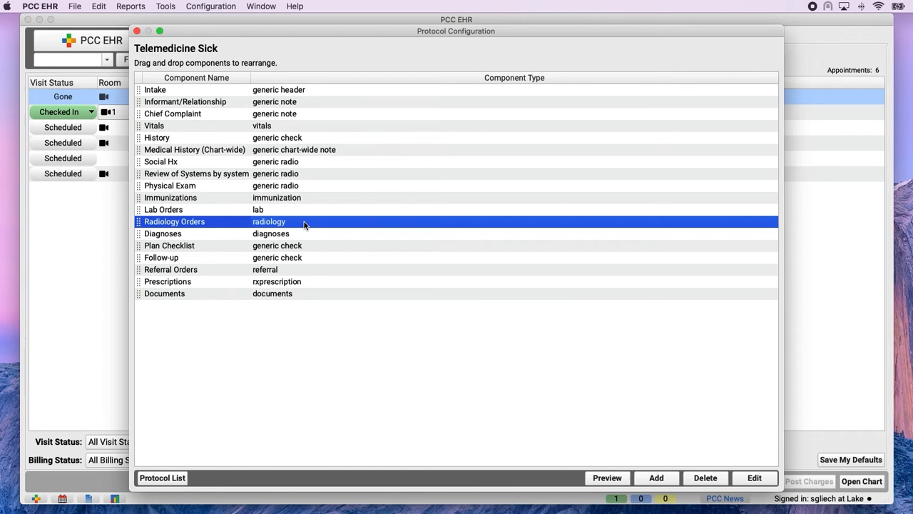
# Remove the Influenza Quad PF 6mo+ vaccine from the Immunizations component and save
pyautogui.click(324, 201)
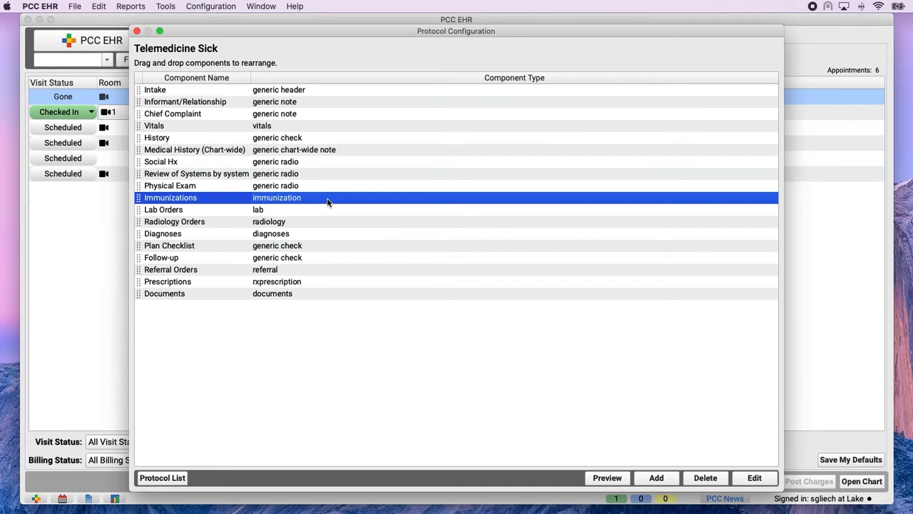
pyautogui.doubleClick(328, 200)
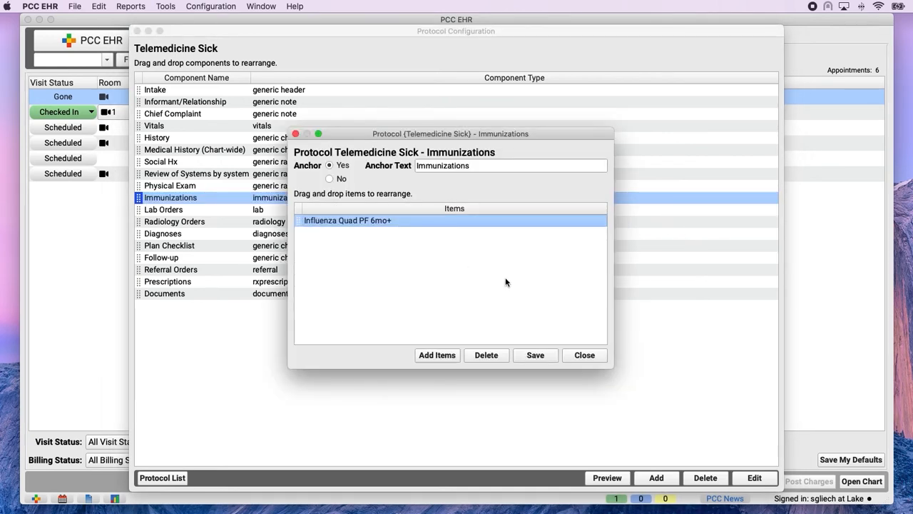
pyautogui.click(501, 359)
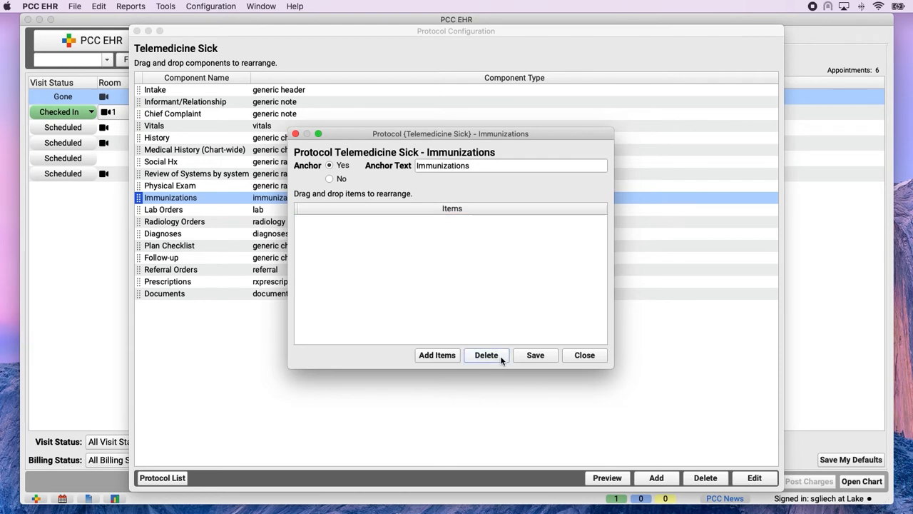
pyautogui.click(547, 356)
# Remove the Rapid Strep and Influenza A/B orders from the Lab Orders component and save
pyautogui.click(306, 209)
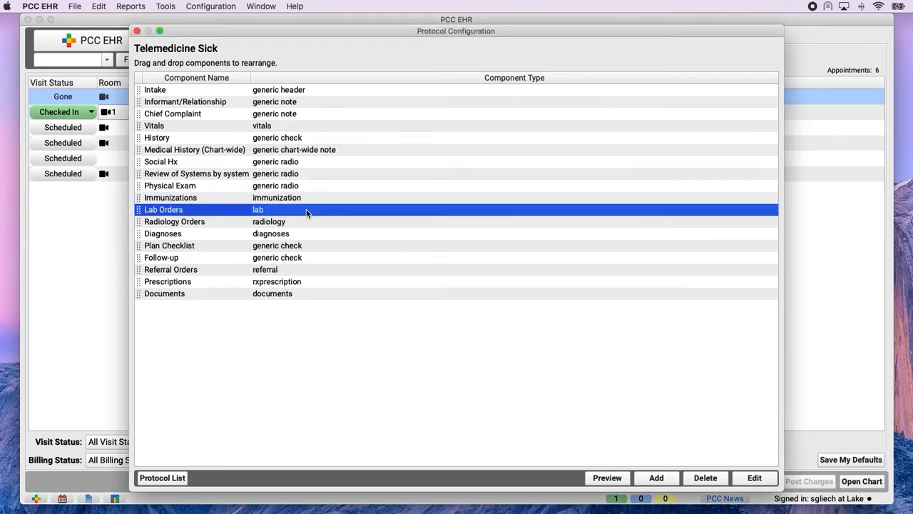
pyautogui.doubleClick(342, 213)
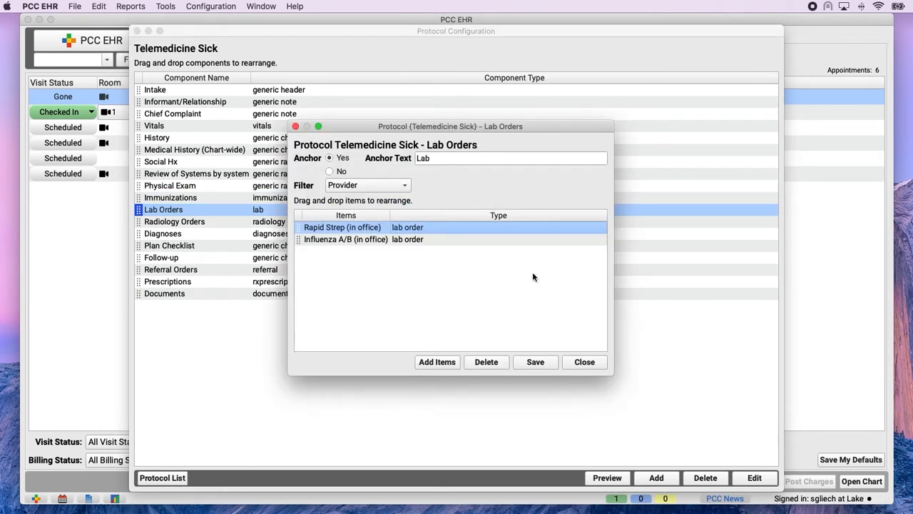
pyautogui.click(492, 365)
pyautogui.click(448, 229)
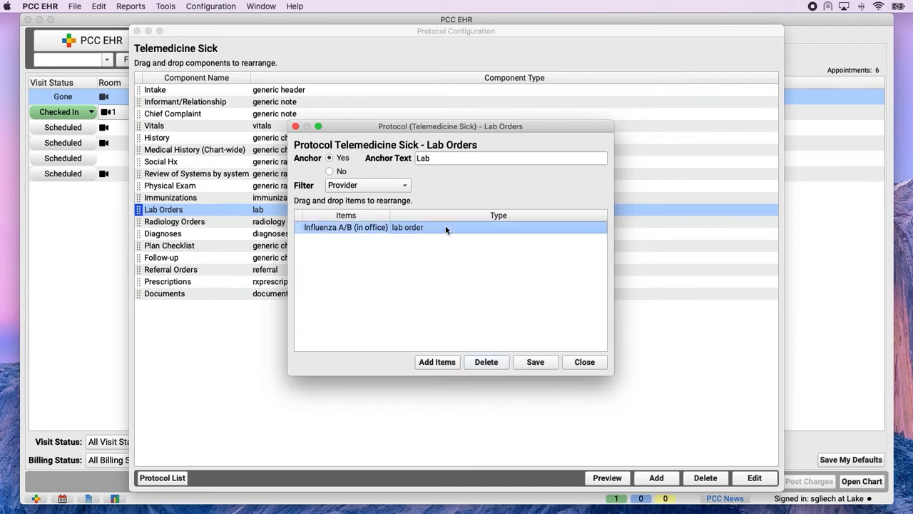
pyautogui.click(497, 364)
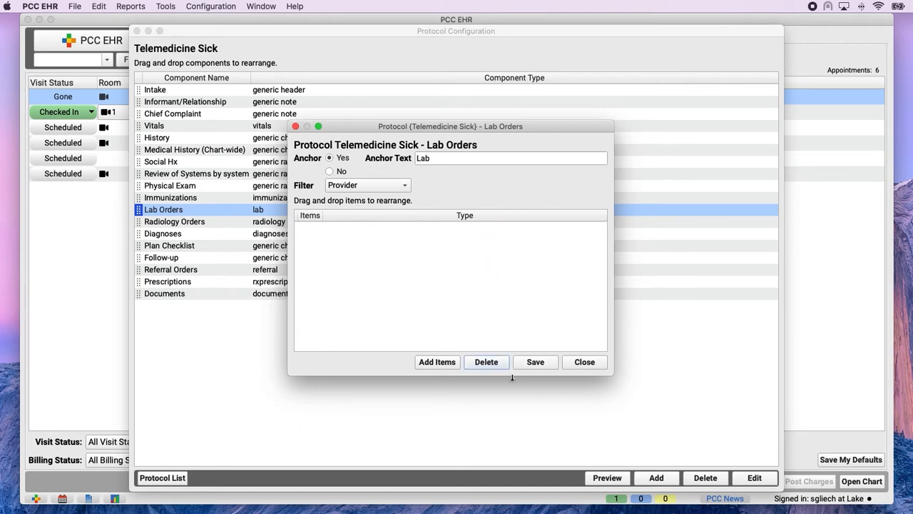
pyautogui.click(546, 364)
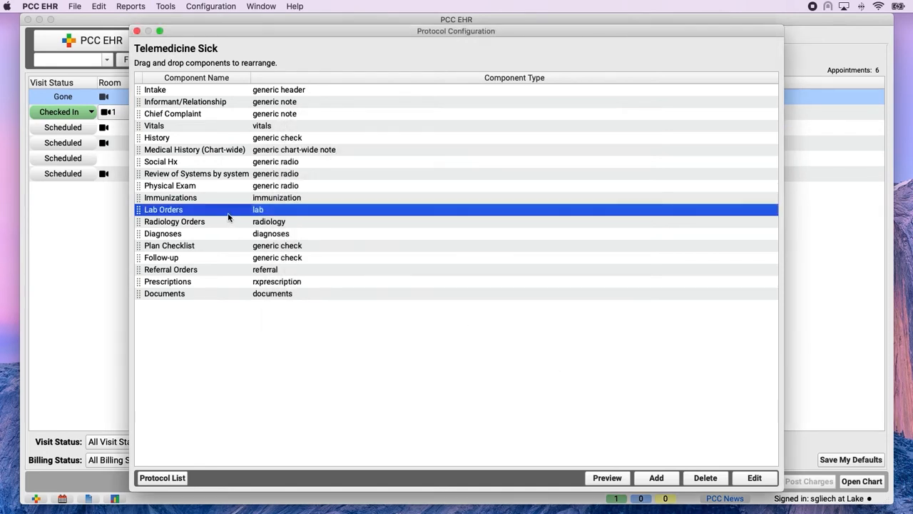
pyautogui.doubleClick(300, 222)
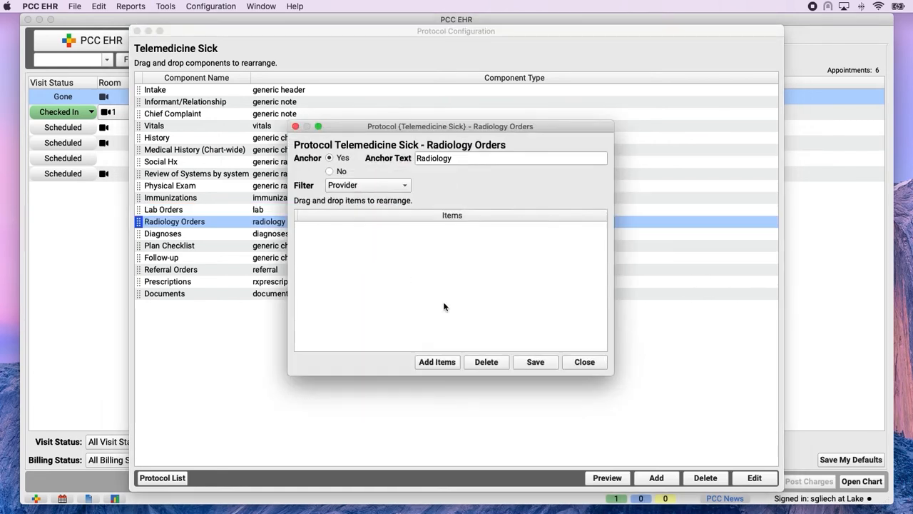
pyautogui.click(583, 363)
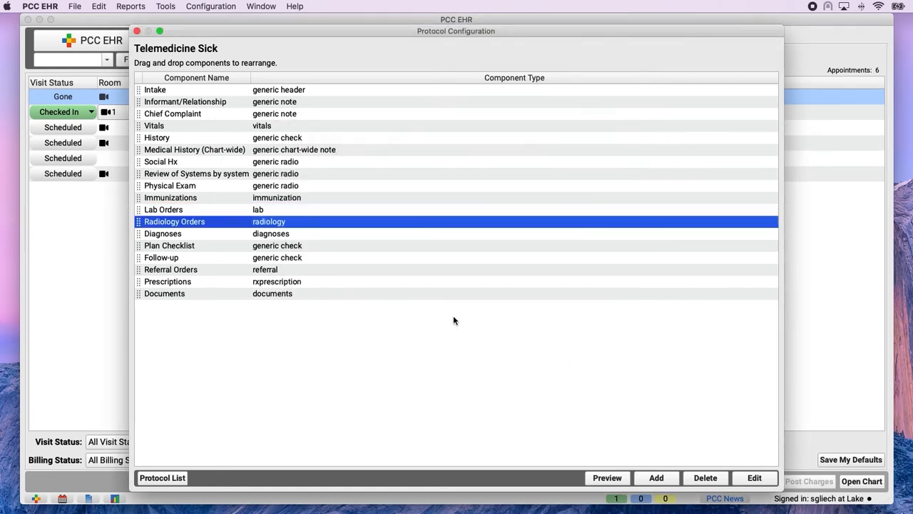
pyautogui.doubleClick(328, 233)
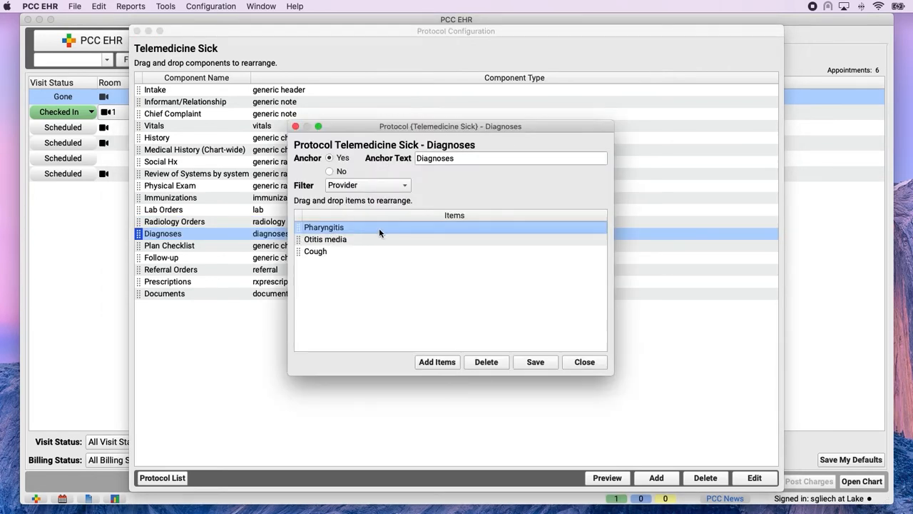
pyautogui.click(498, 363)
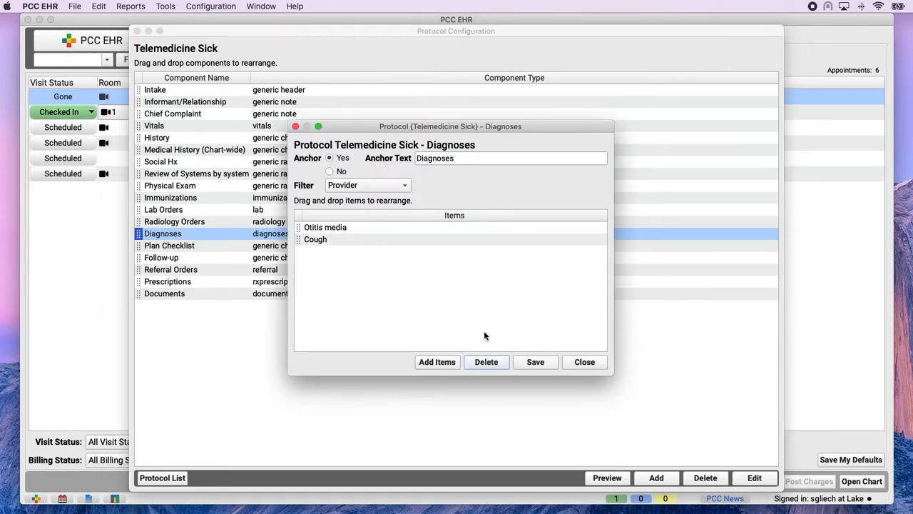
pyautogui.click(390, 230)
pyautogui.click(391, 240)
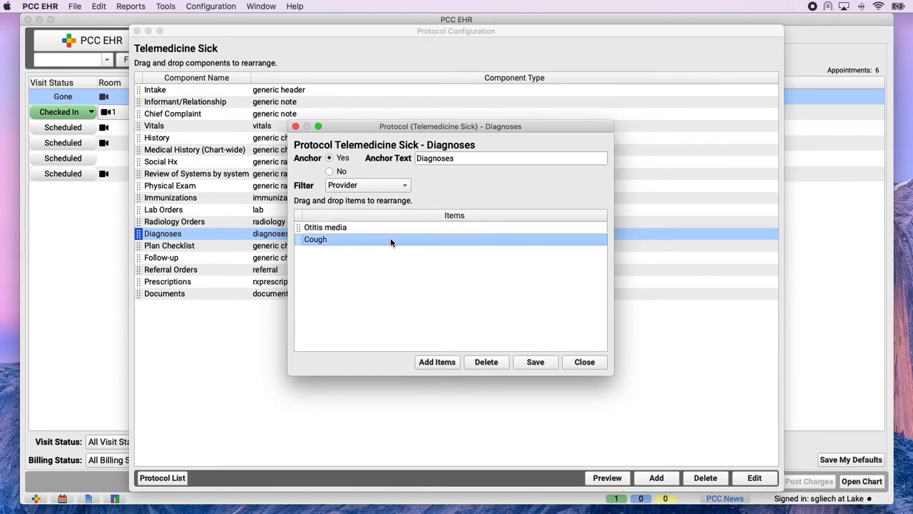
pyautogui.click(553, 366)
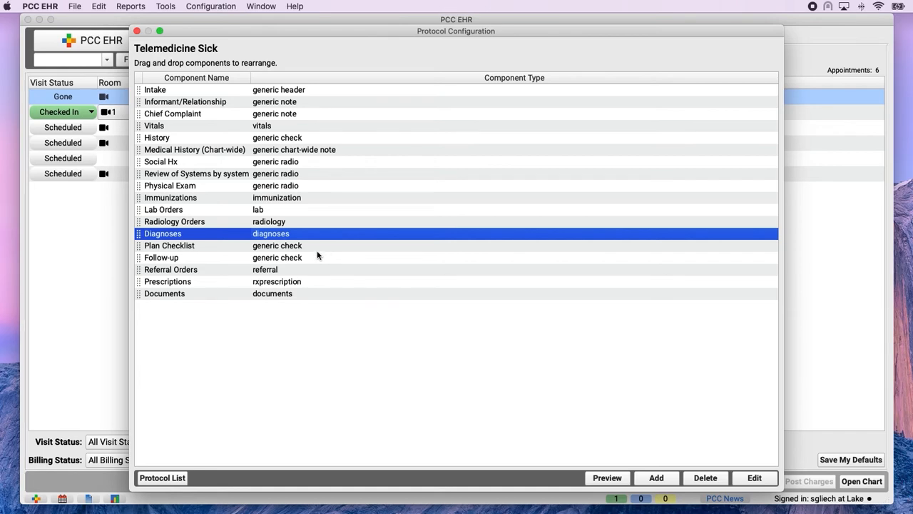
# Create a Generic Check component named 'Telemedicine Consent' in the Component Builder
pyautogui.click(173, 482)
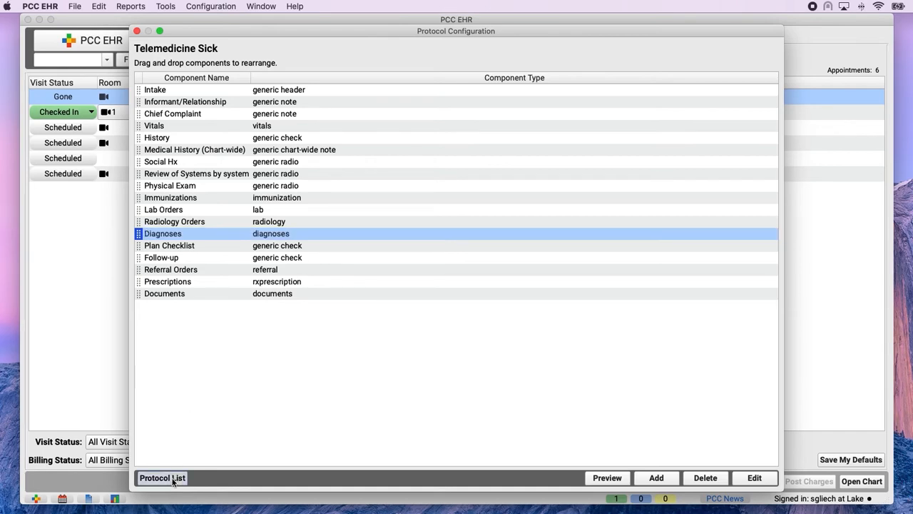
pyautogui.click(169, 479)
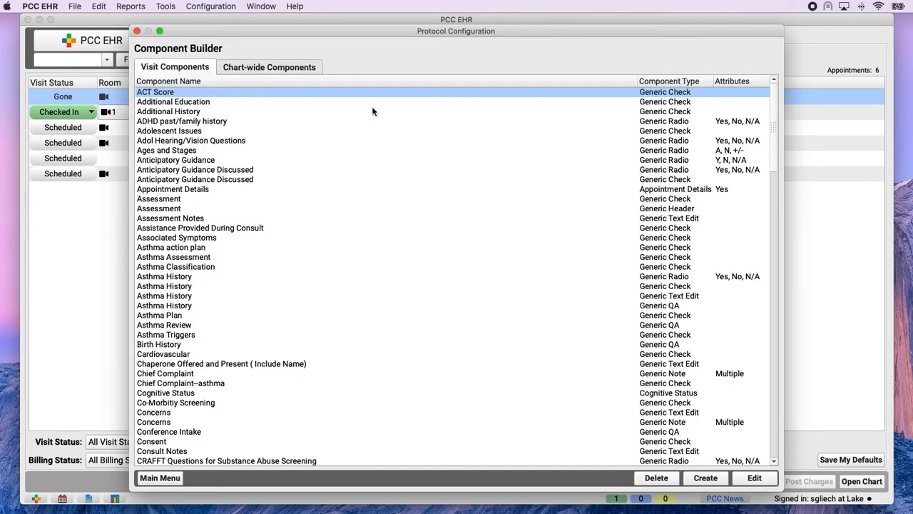
pyautogui.click(722, 483)
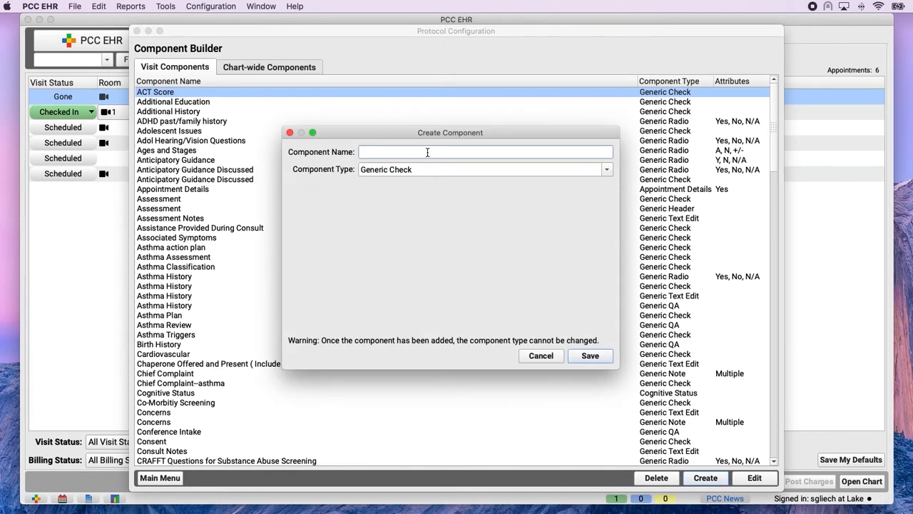
pyautogui.write('Telemedicine Consent')
pyautogui.press('Tab')
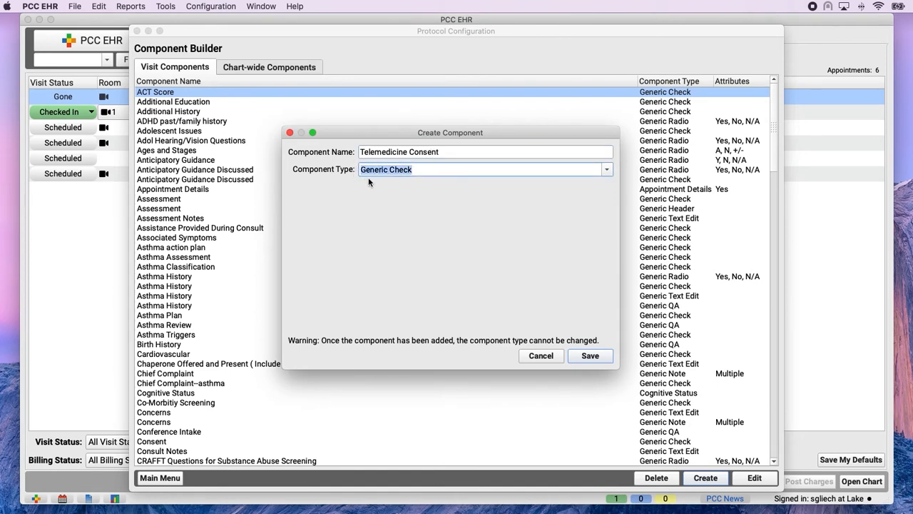
pyautogui.click(416, 172)
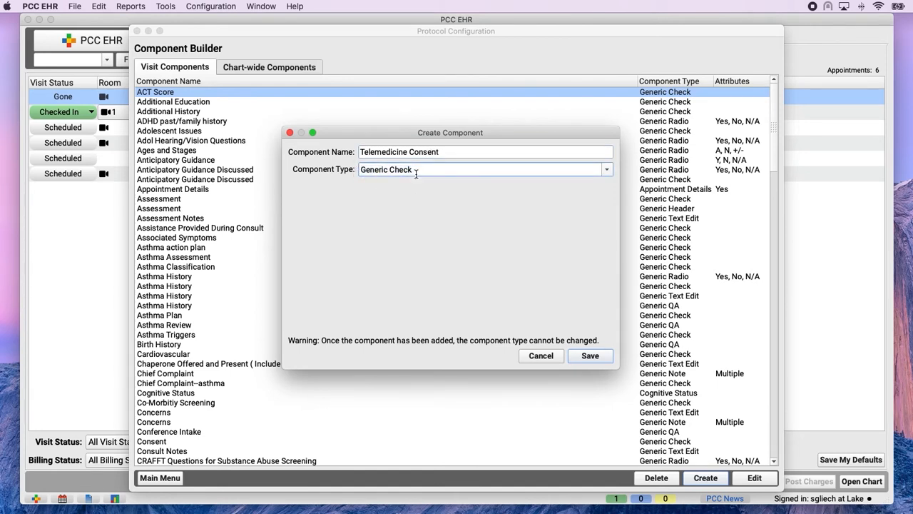
pyautogui.click(591, 356)
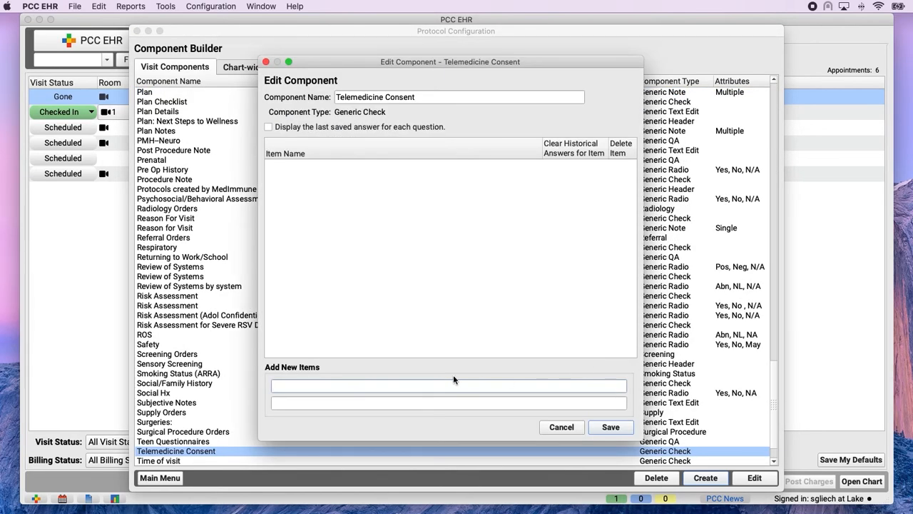
# Add items 'Yep, I read the policy!' and 'And I consent to this visit!', then save
pyautogui.click(385, 384)
pyautogui.write('Yep ')
pyautogui.write(' I read the policy!')
pyautogui.click(346, 403)
pyautogui.click(346, 403)
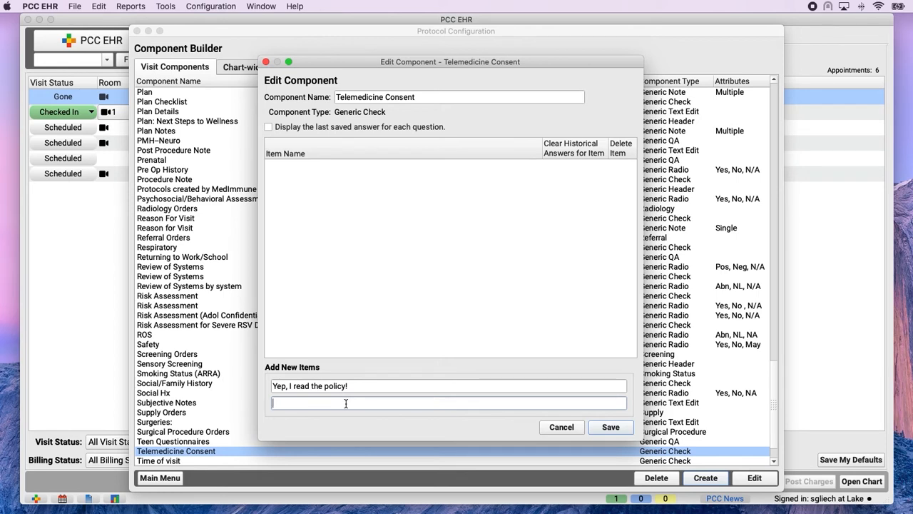
pyautogui.write('And I')
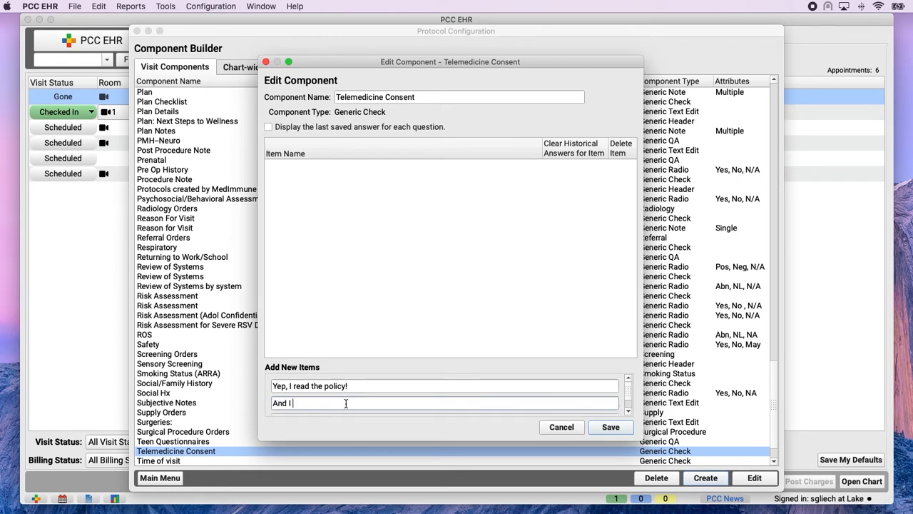
pyautogui.write(' consent to this visit!')
pyautogui.click(627, 427)
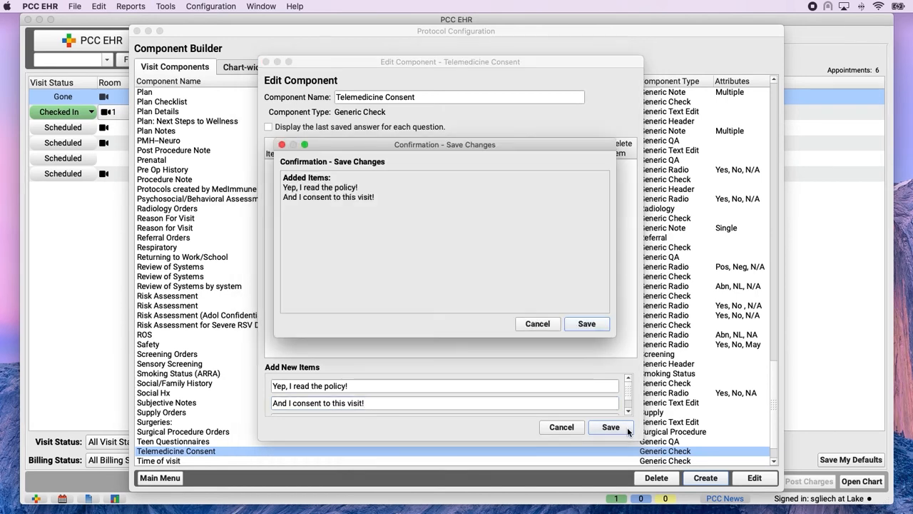
pyautogui.click(603, 327)
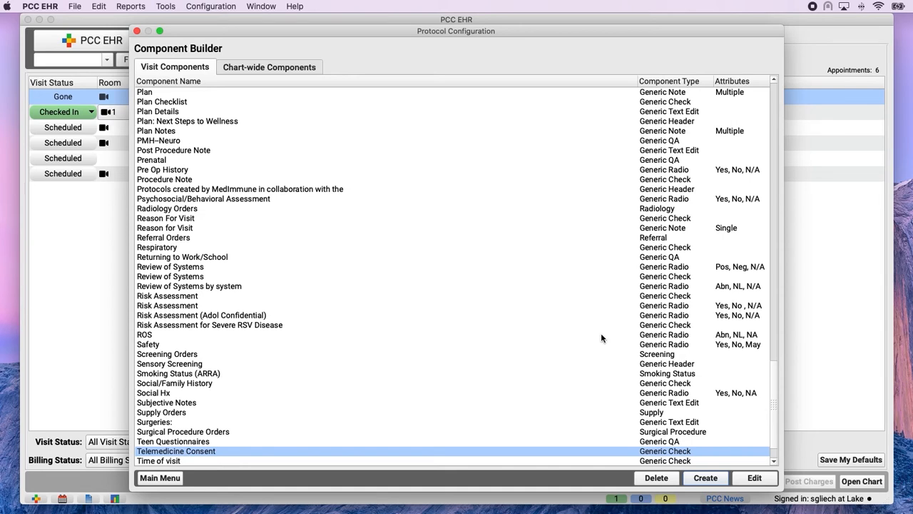
# Open the Telemedicine Sick protocol's component list from the Protocol Builder
pyautogui.click(161, 478)
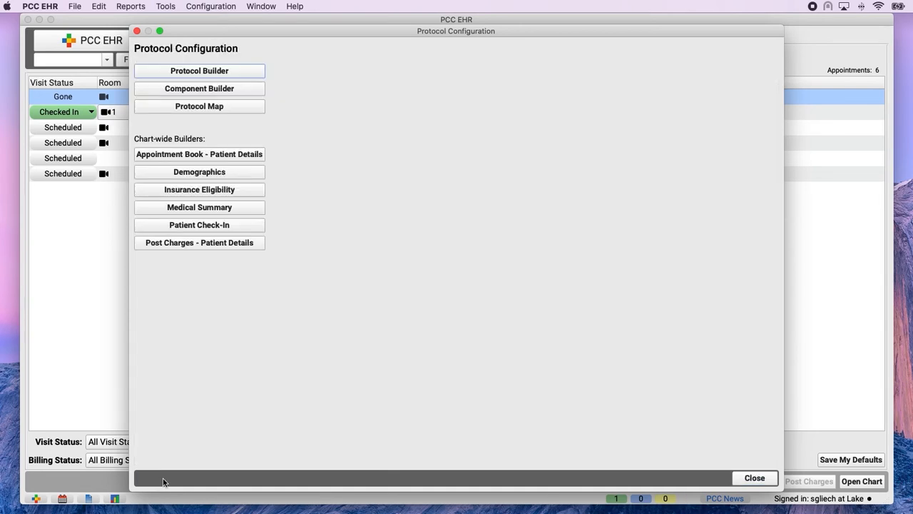
pyautogui.click(245, 70)
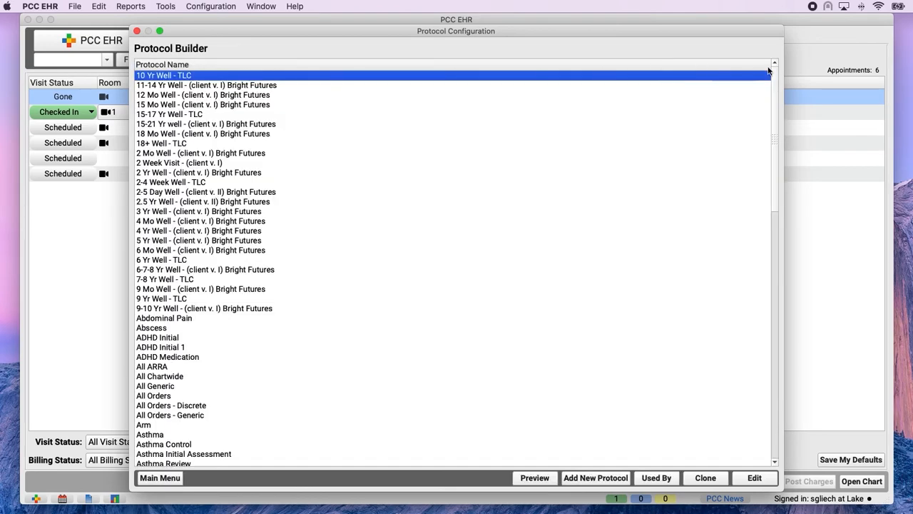
pyautogui.moveTo(775, 118); pyautogui.dragTo(778, 362)
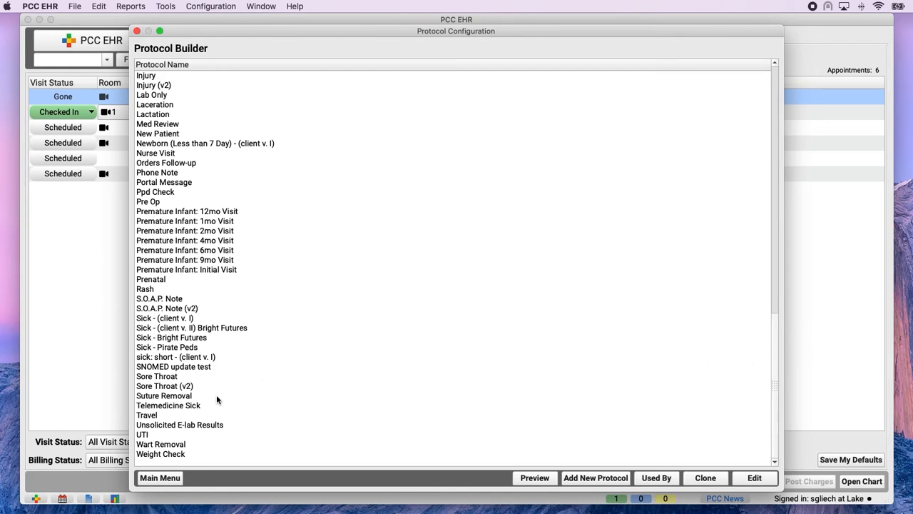
pyautogui.click(189, 407)
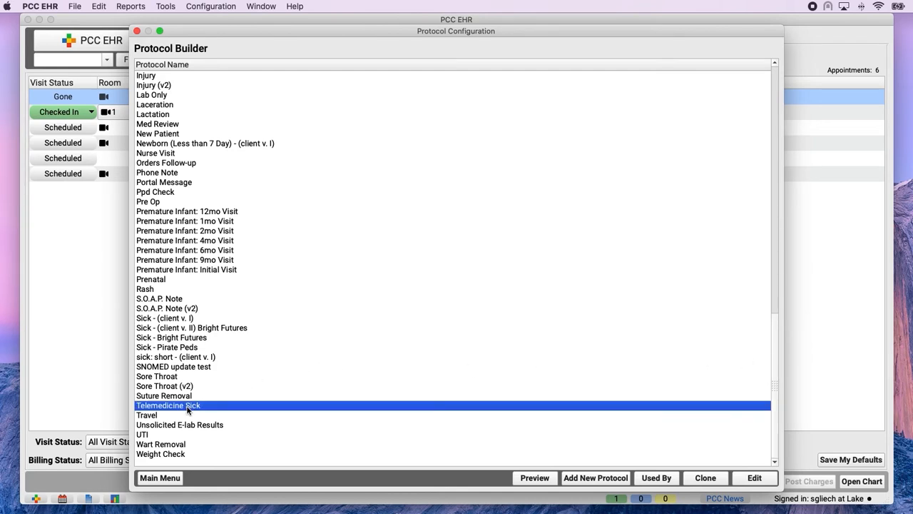
pyautogui.doubleClick(243, 407)
# Add the Telemedicine Consent generic check component to the protocol, just below Intake
pyautogui.click(667, 482)
pyautogui.write('tel')
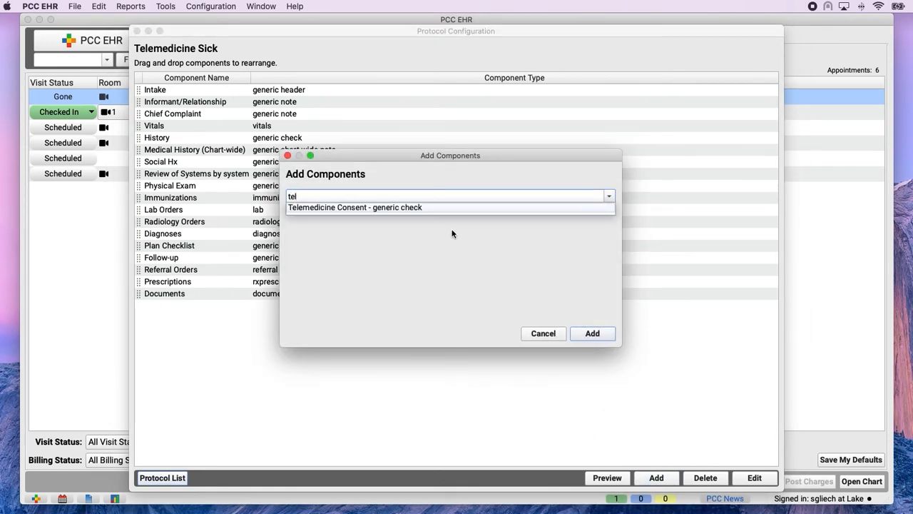
pyautogui.click(444, 207)
pyautogui.click(595, 335)
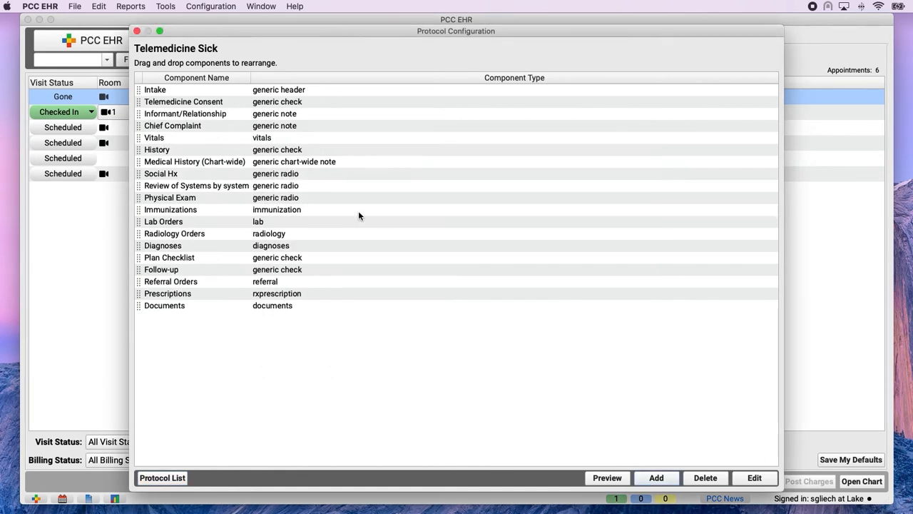
pyautogui.click(218, 106)
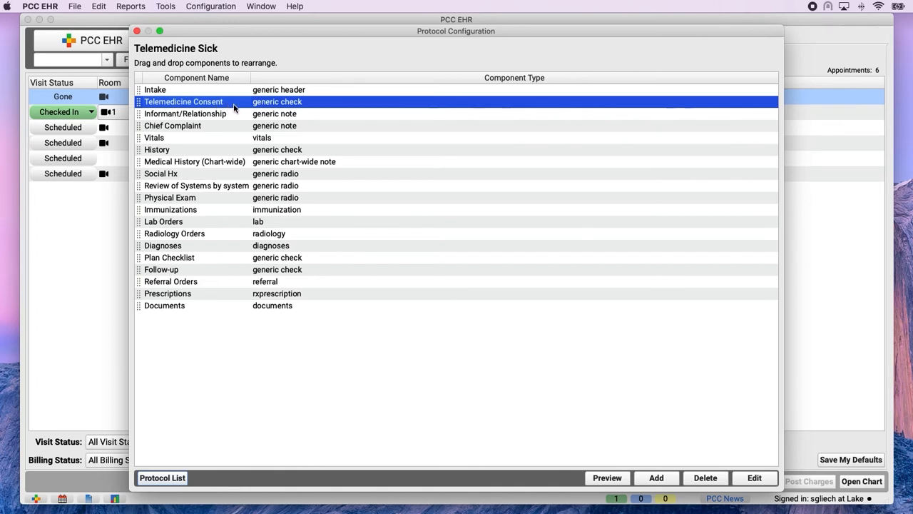
# Add 'Yep, I read the policy!' and 'And I consent to this visit!' to Telemedicine Consent and save
pyautogui.doubleClick(322, 104)
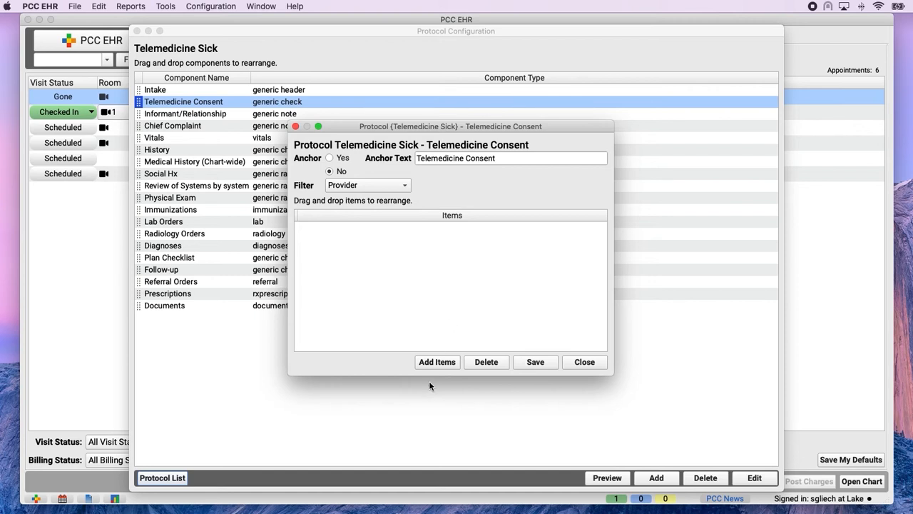
pyautogui.click(436, 364)
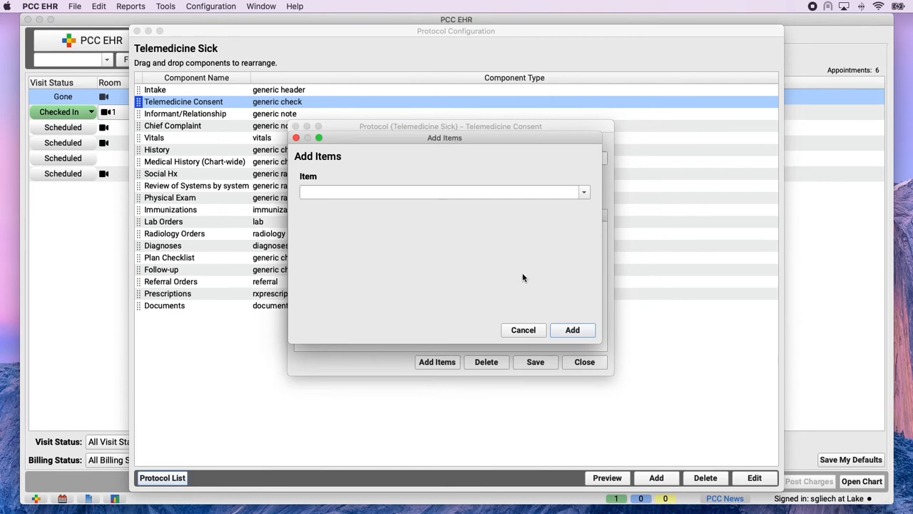
pyautogui.click(584, 193)
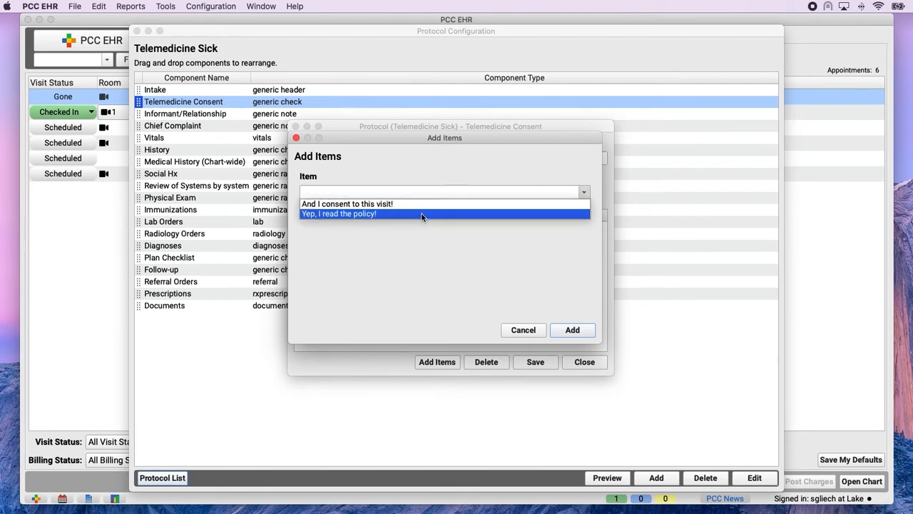
pyautogui.click(420, 214)
pyautogui.click(585, 209)
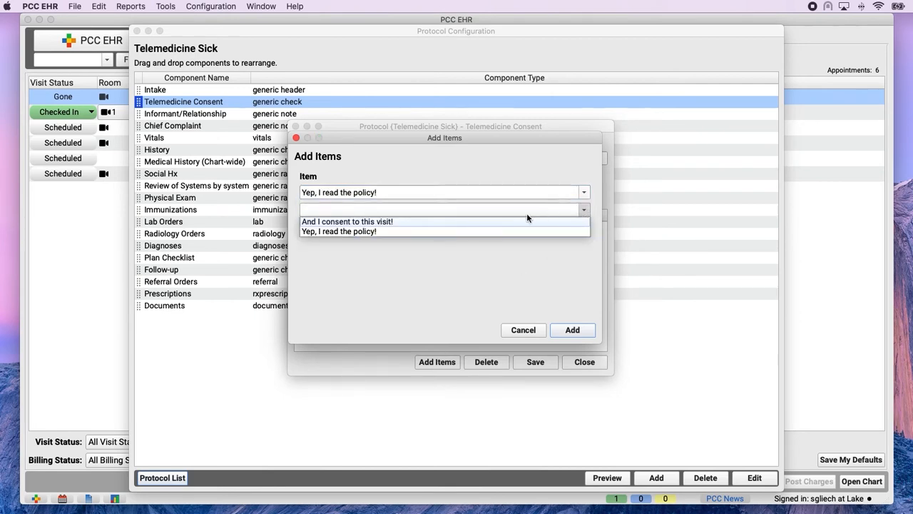
pyautogui.click(492, 223)
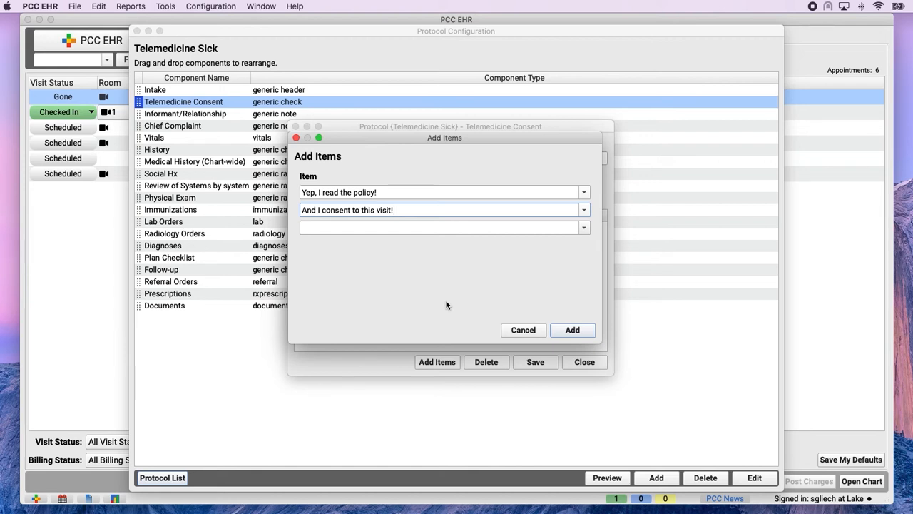
pyautogui.click(590, 329)
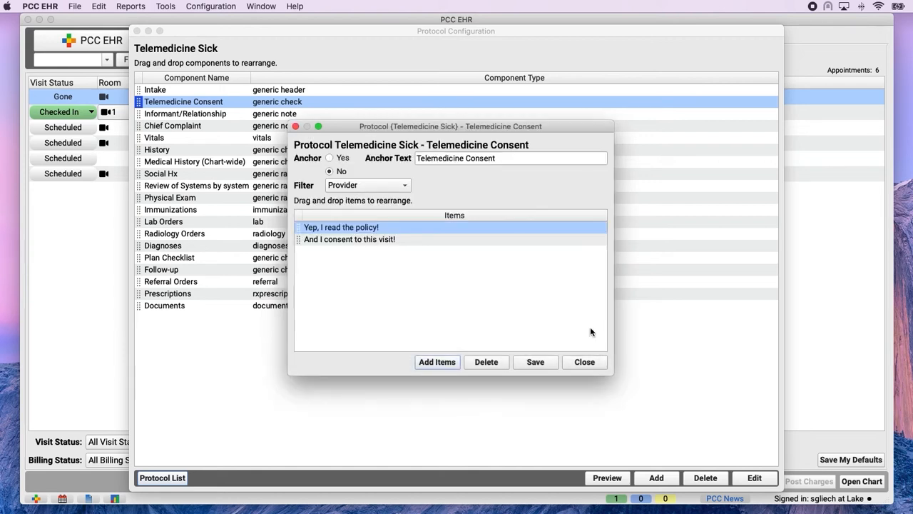
pyautogui.click(551, 366)
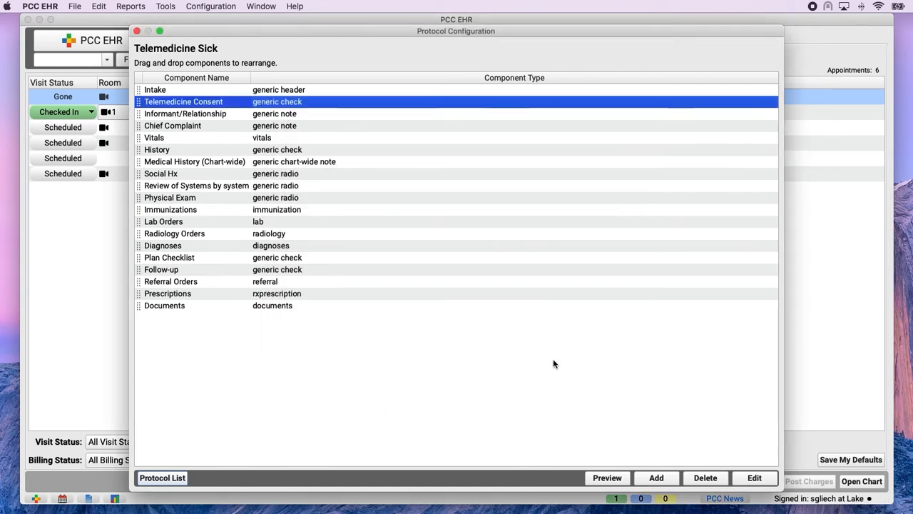
# Preview Telemedicine Sick, tick both consent items and add the note 'with enthusiasm!'
pyautogui.click(625, 479)
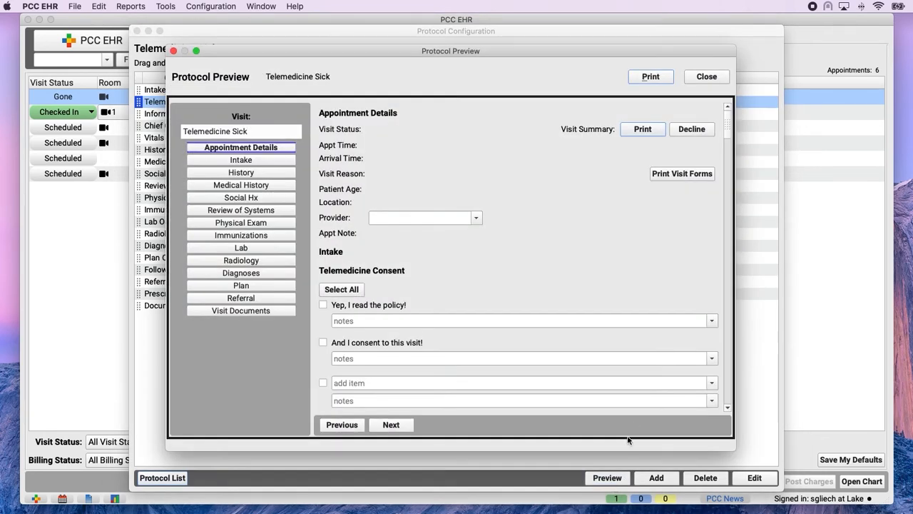
pyautogui.moveTo(729, 119); pyautogui.dragTo(729, 136)
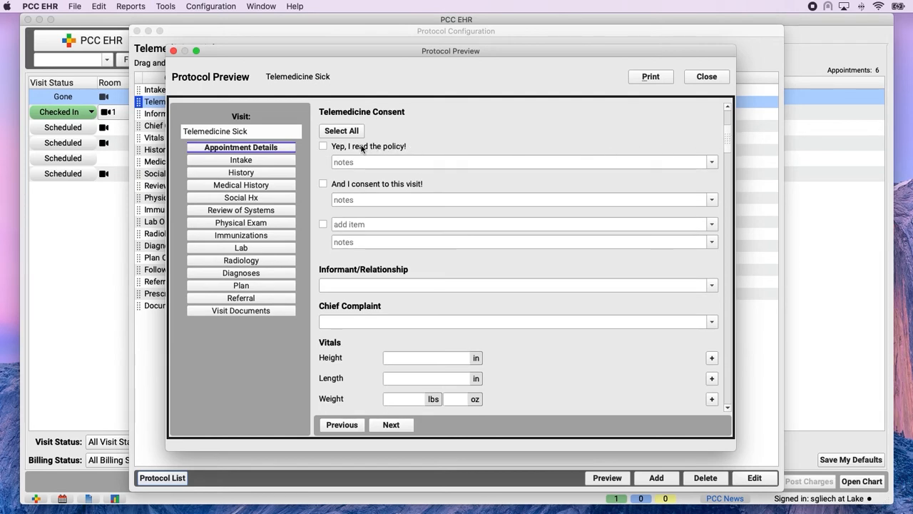
pyautogui.click(355, 224)
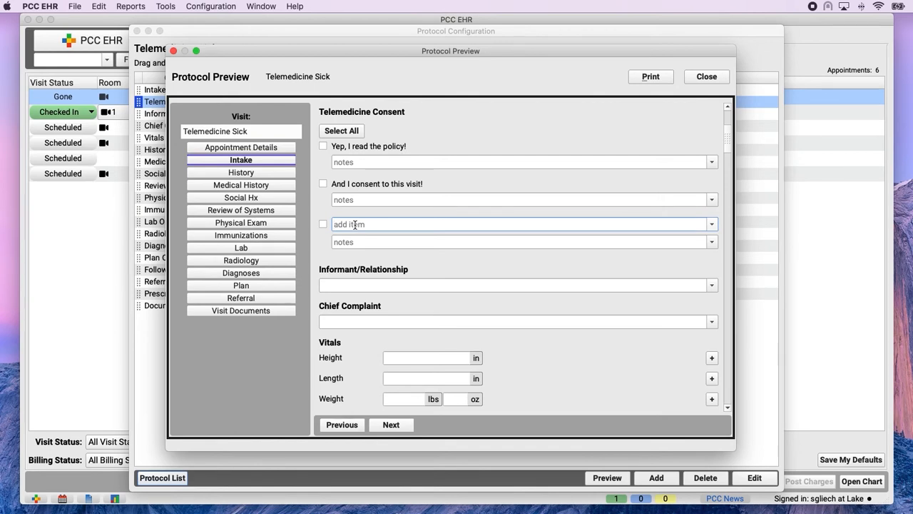
pyautogui.click(322, 146)
pyautogui.click(323, 184)
pyautogui.click(356, 202)
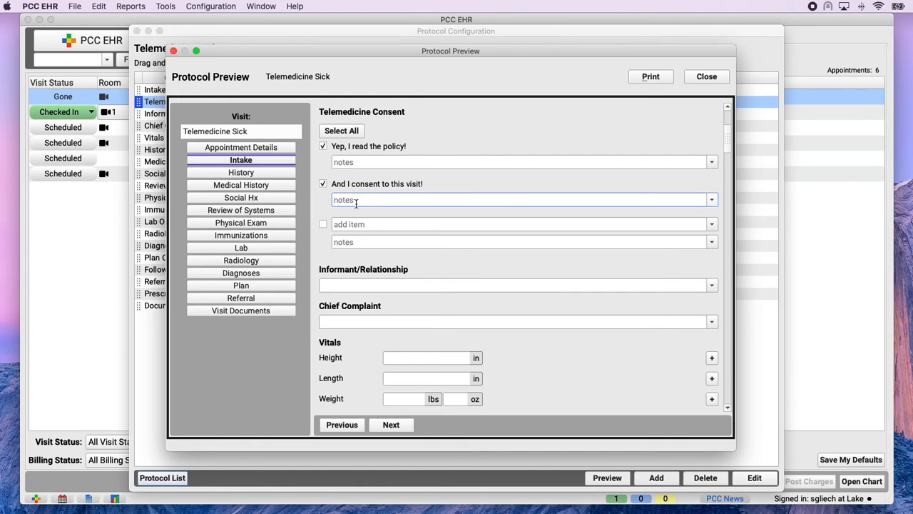
pyautogui.write('with enthusiasm!')
pyautogui.moveTo(727, 149); pyautogui.dragTo(723, 169)
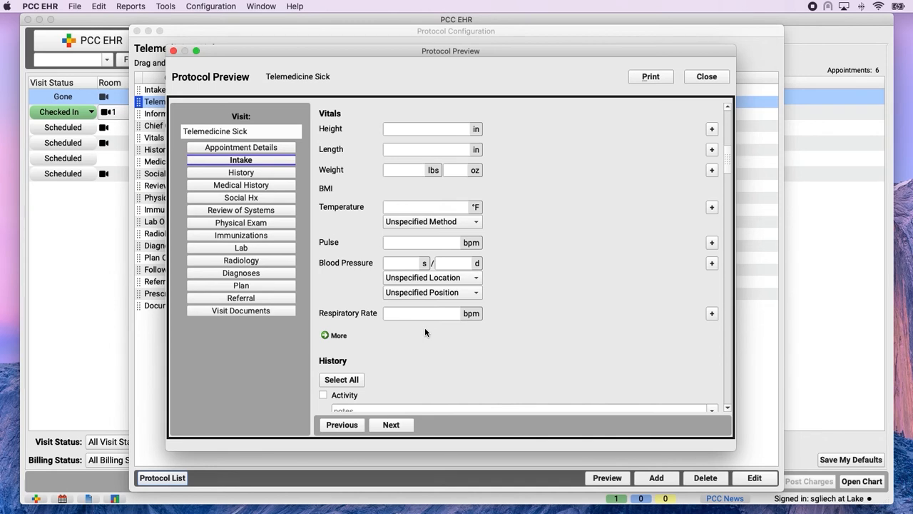
# Expand the additional Vitals fields under More, then close the preview
pyautogui.click(356, 334)
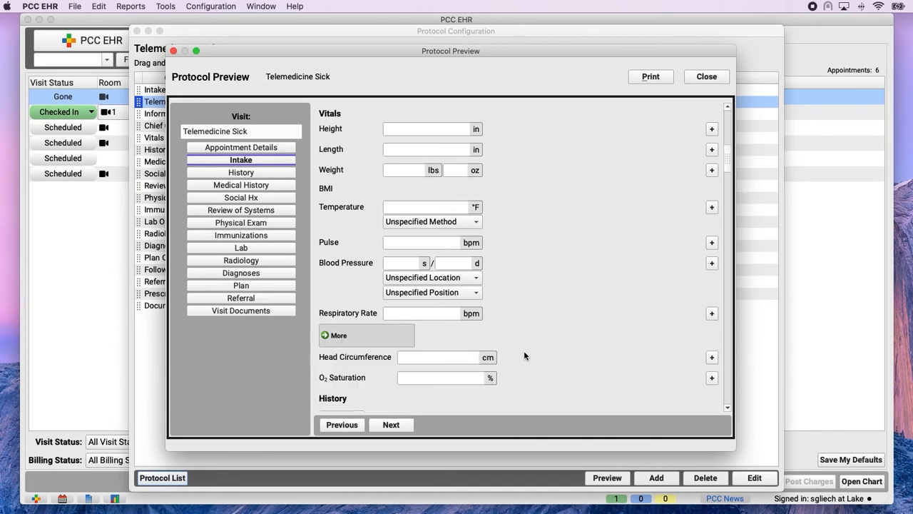
pyautogui.scroll(-3, 525, 355)
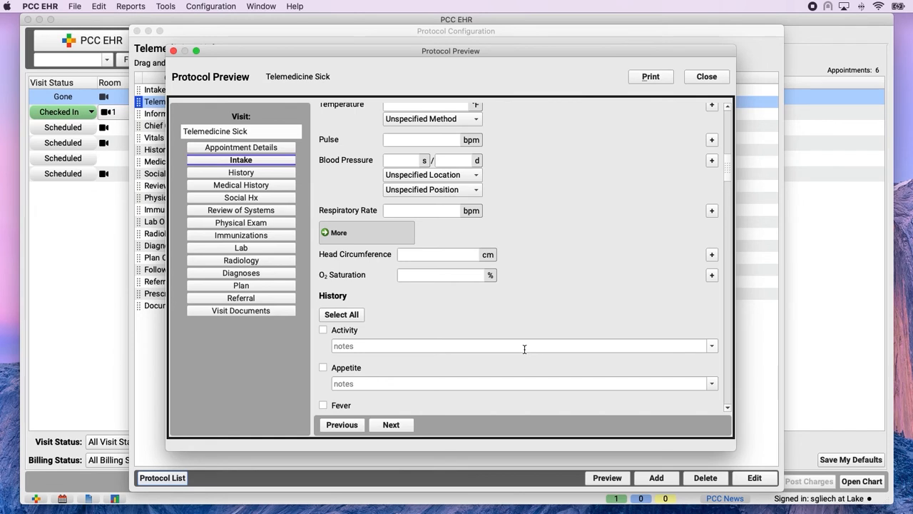
pyautogui.scroll(3, 525, 349)
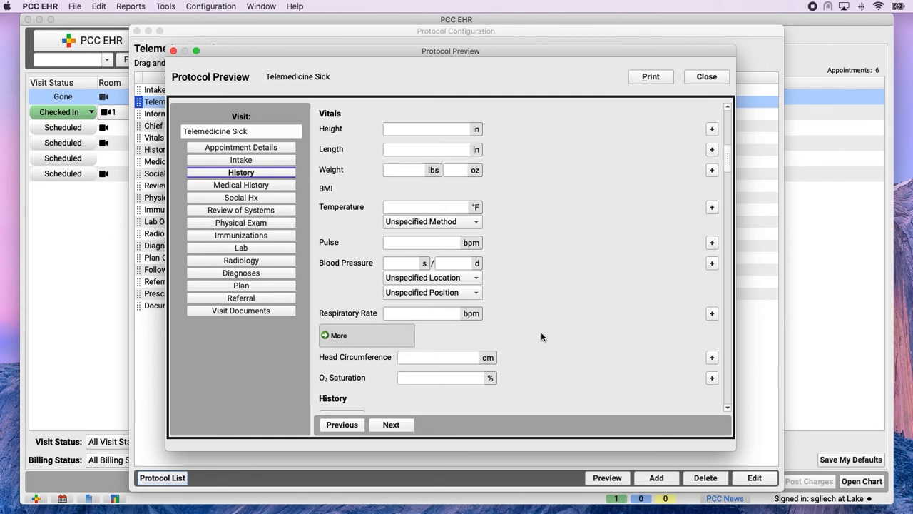
pyautogui.click(708, 77)
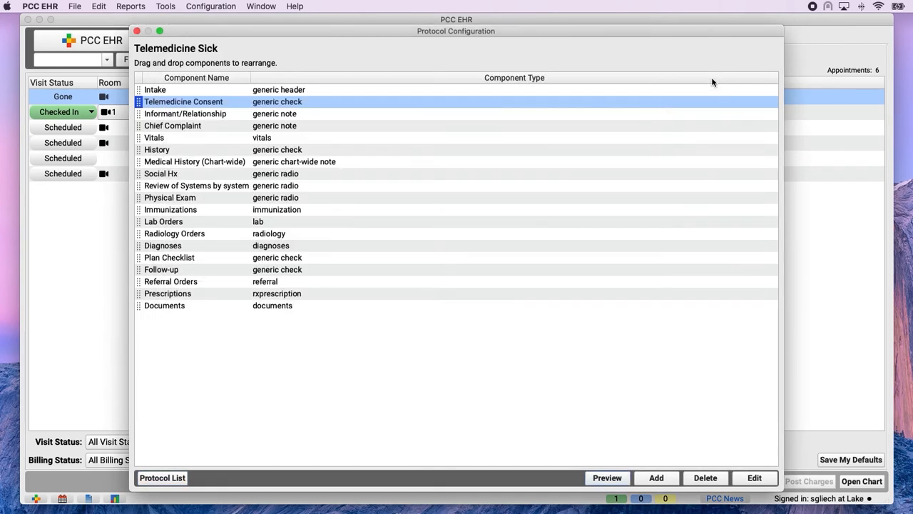
# Create and save a single-field Generic Note component named 'Vitals Notes'
pyautogui.click(163, 477)
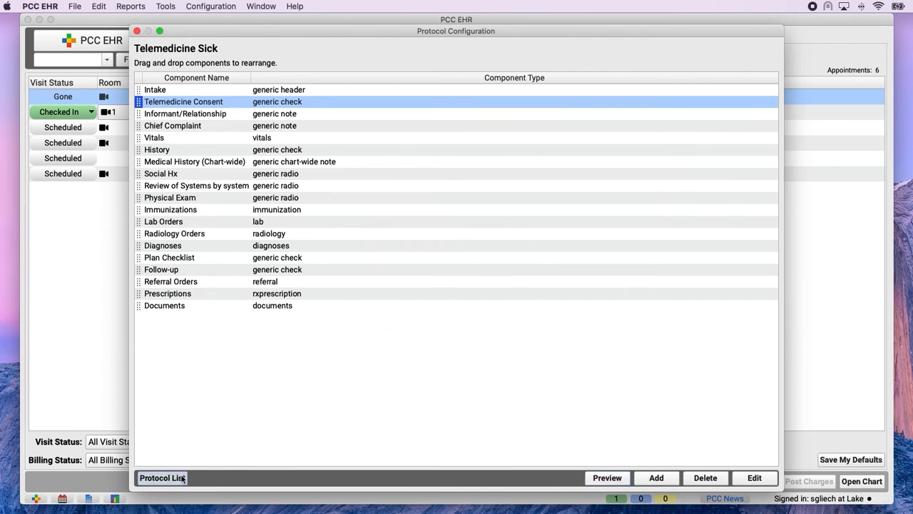
pyautogui.click(179, 478)
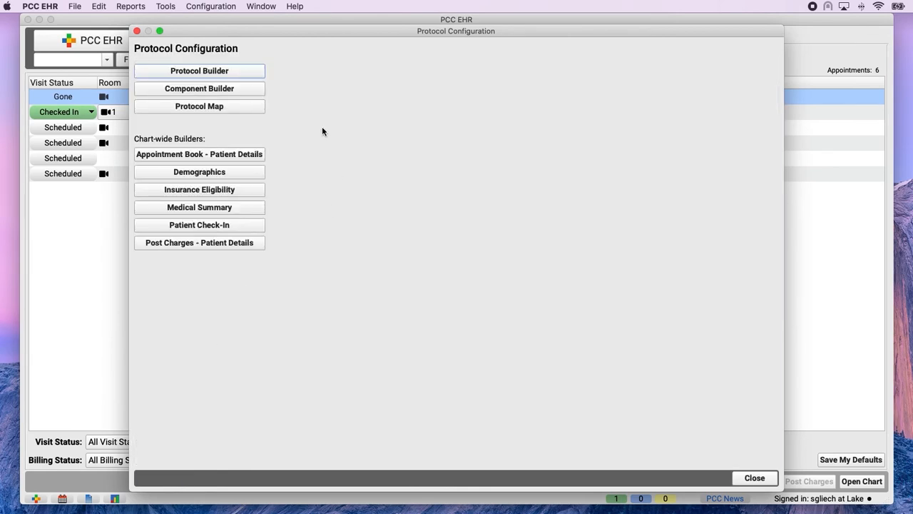
pyautogui.click(261, 88)
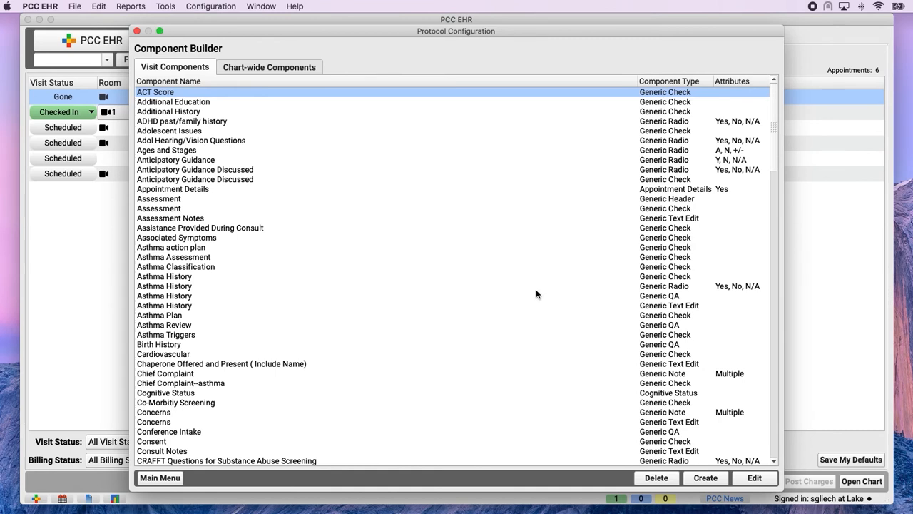
pyautogui.click(721, 483)
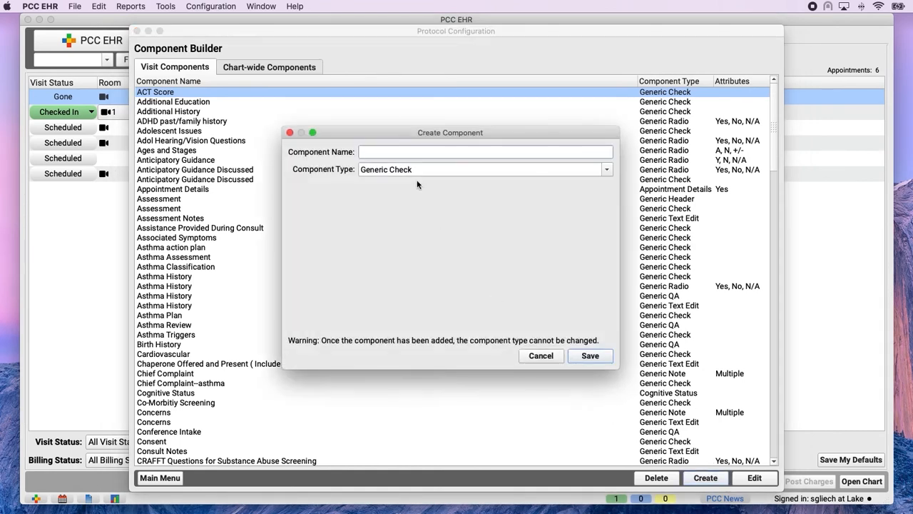
pyautogui.write('Vitals Notes')
pyautogui.click(606, 171)
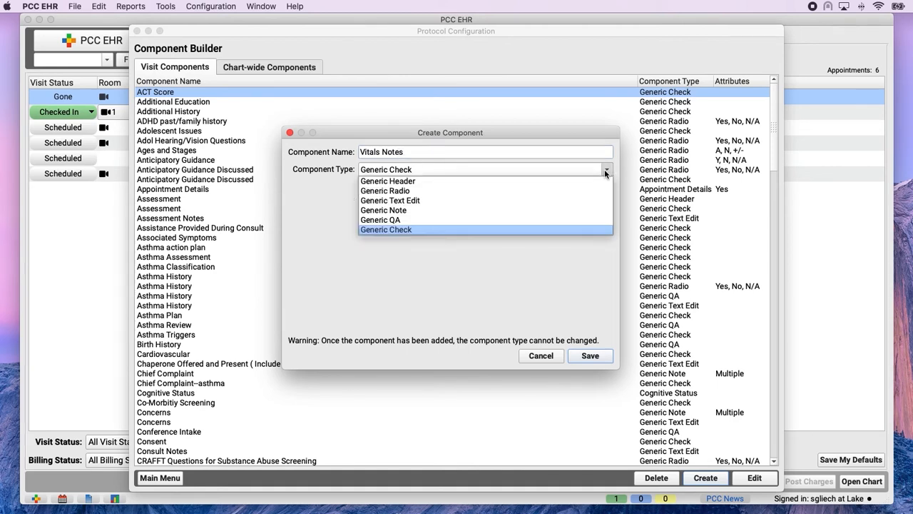
pyautogui.click(432, 211)
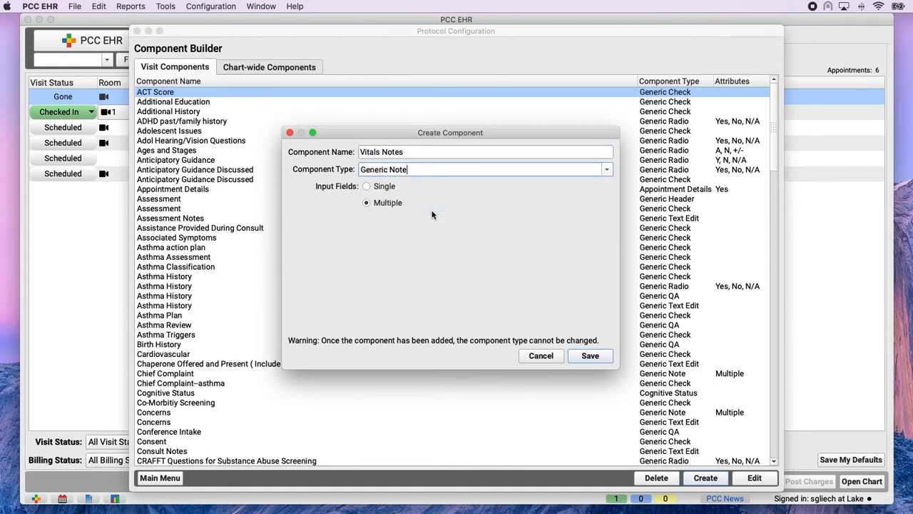
pyautogui.click(366, 186)
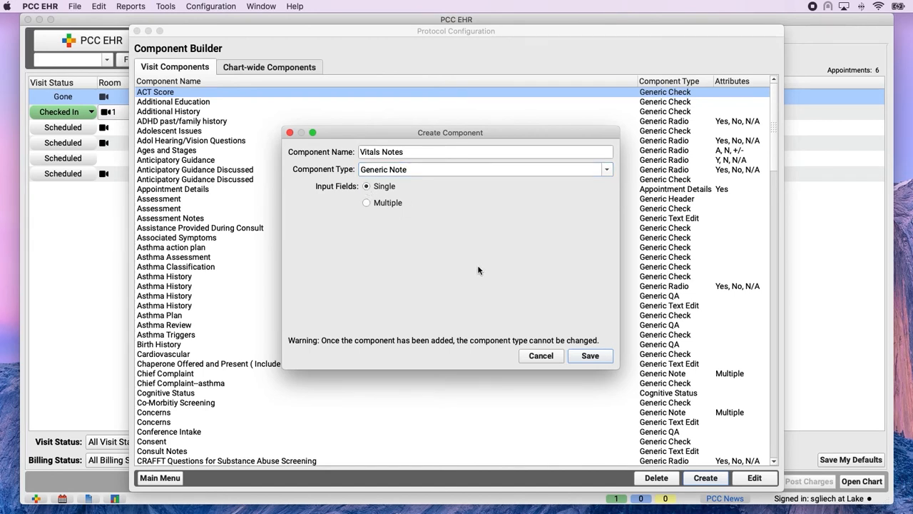
pyautogui.click(607, 361)
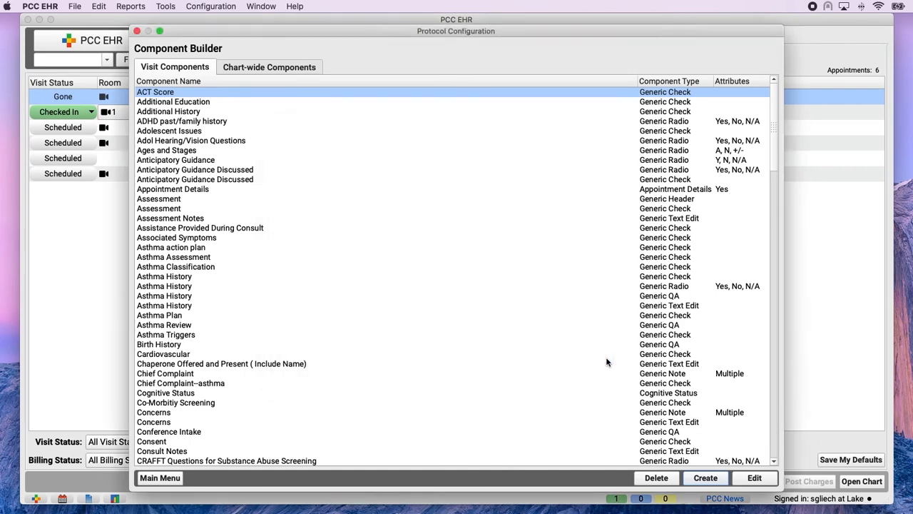
pyautogui.click(626, 303)
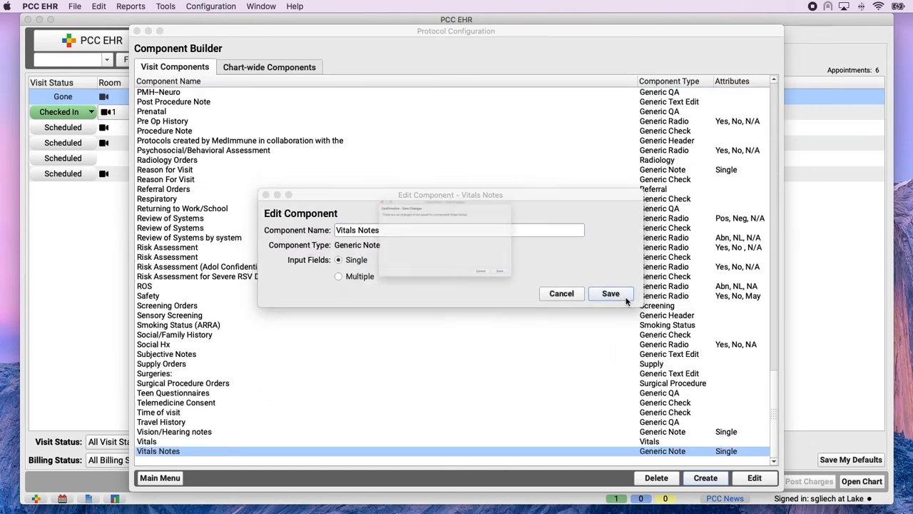
pyautogui.click(603, 329)
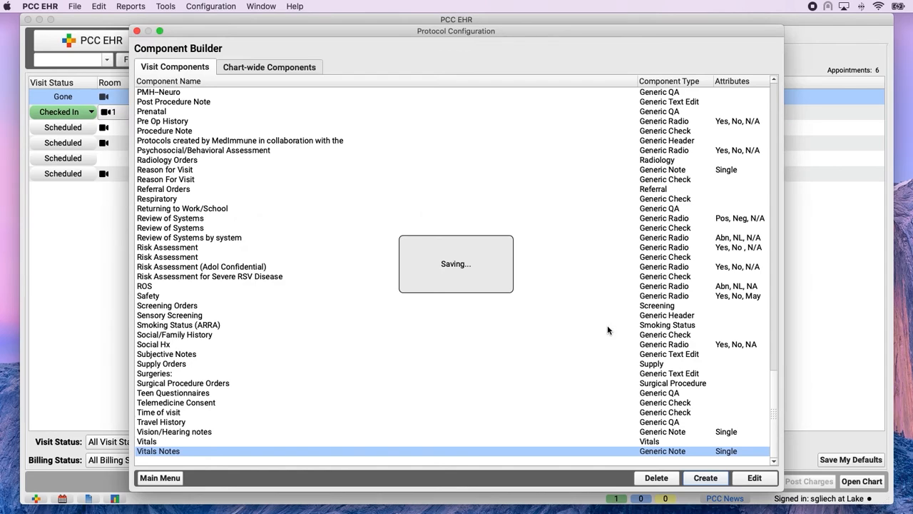
# Return to the Main Menu and open the Protocol Builder's protocol list
pyautogui.click(160, 477)
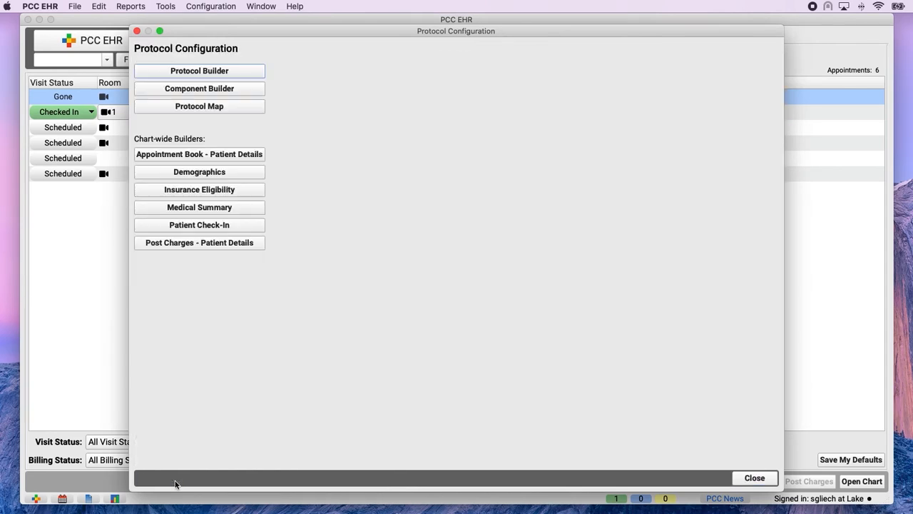
pyautogui.click(232, 72)
pyautogui.moveTo(770, 129); pyautogui.dragTo(439, 436)
# Add the Vitals Notes generic note to Telemedicine Sick and drag it directly below Vitals
pyautogui.doubleClick(194, 406)
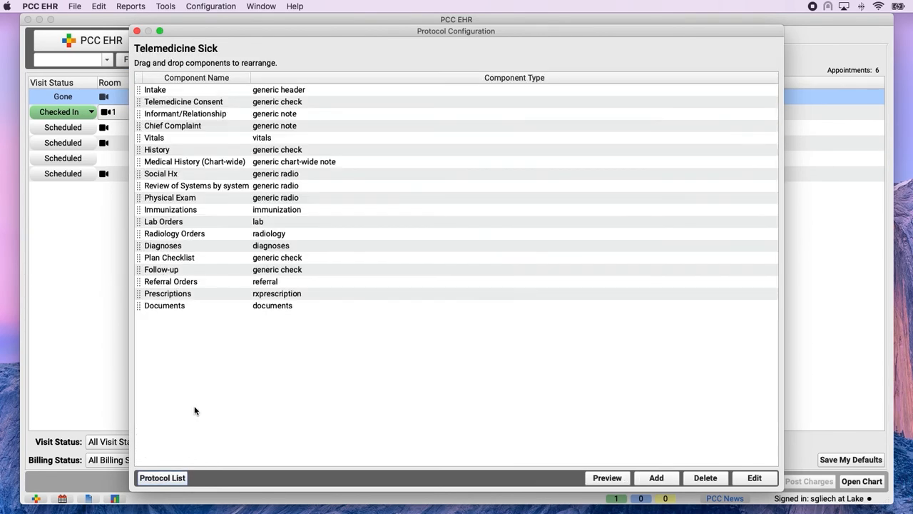
pyautogui.click(657, 478)
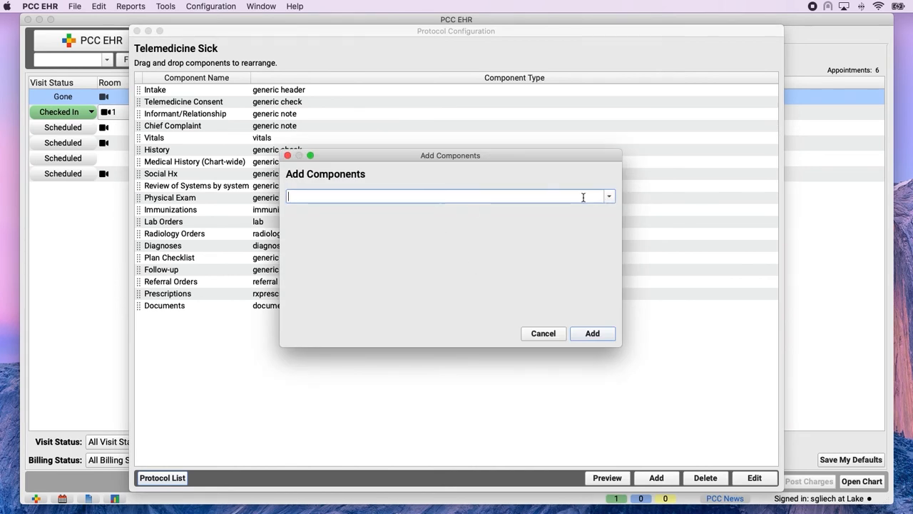
pyautogui.write('vit')
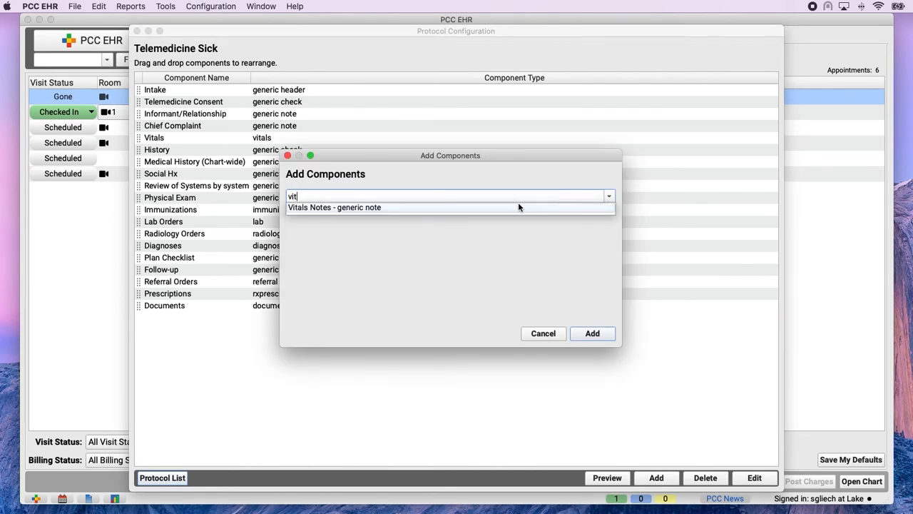
pyautogui.click(520, 208)
pyautogui.click(611, 338)
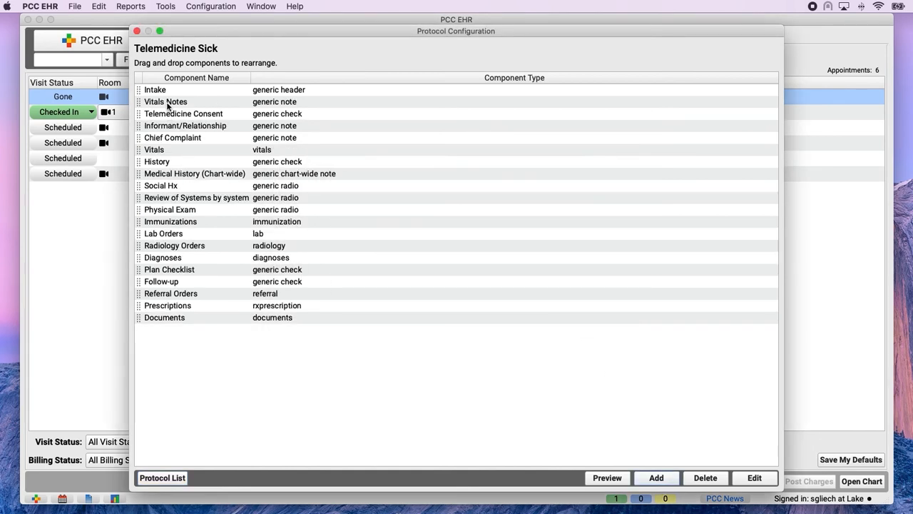
pyautogui.click(168, 102)
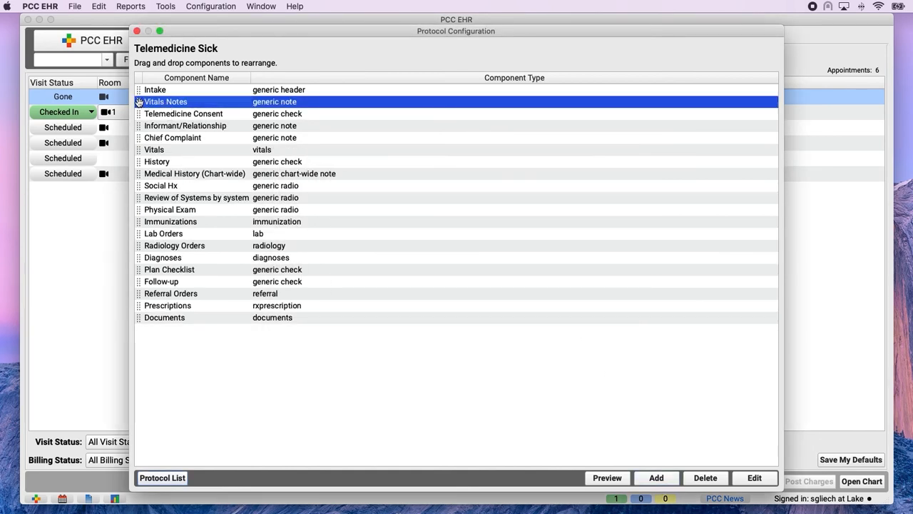
pyautogui.moveTo(139, 102); pyautogui.dragTo(138, 154)
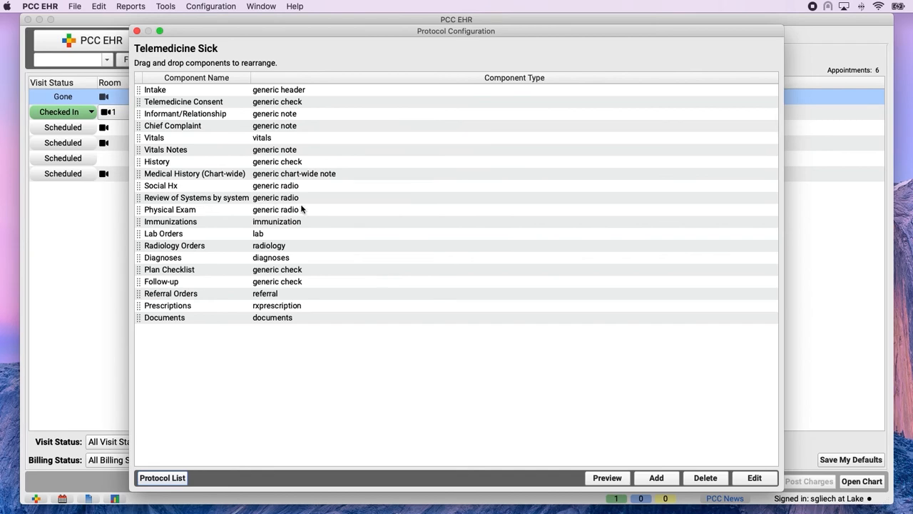
# Preview Telemedicine Sick, enter temperature 98.9 by Oral method and note 'oral temp reported by mom'
pyautogui.click(624, 478)
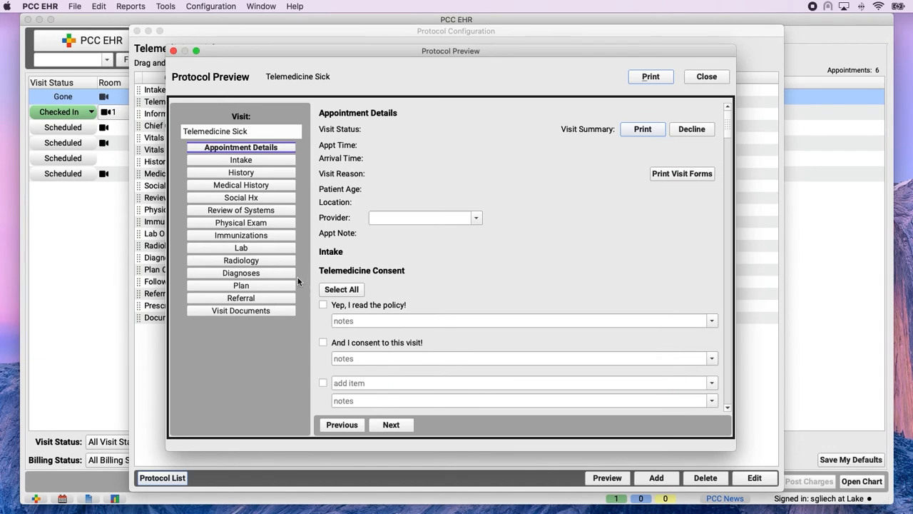
pyautogui.scroll(-7, 506, 310)
pyautogui.scroll(-4, 507, 311)
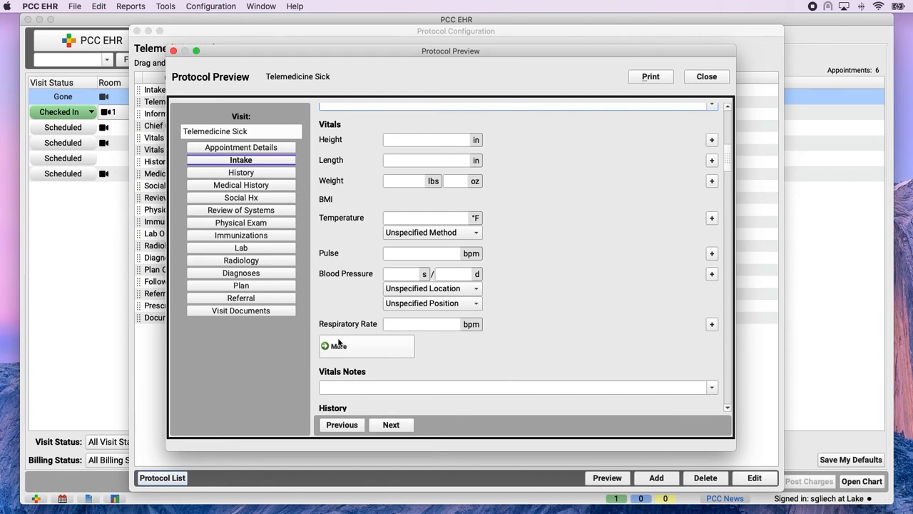
pyautogui.click(339, 386)
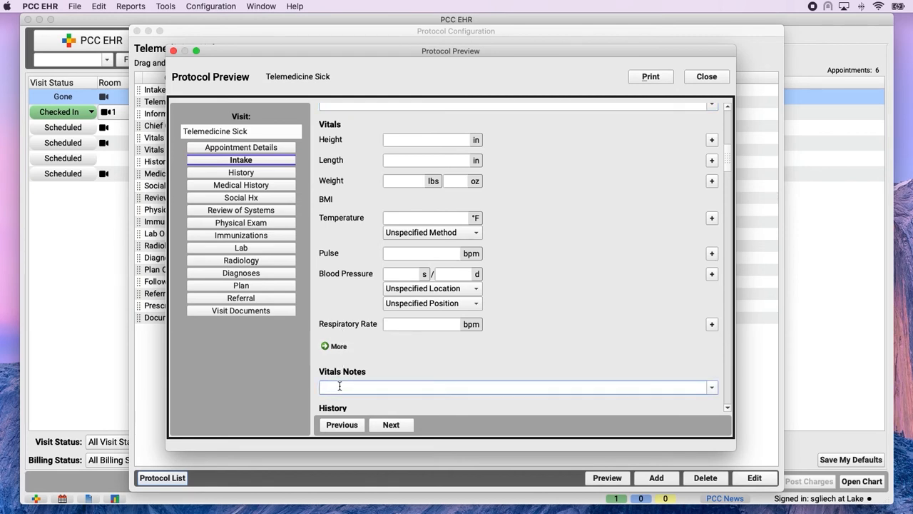
pyautogui.click(457, 218)
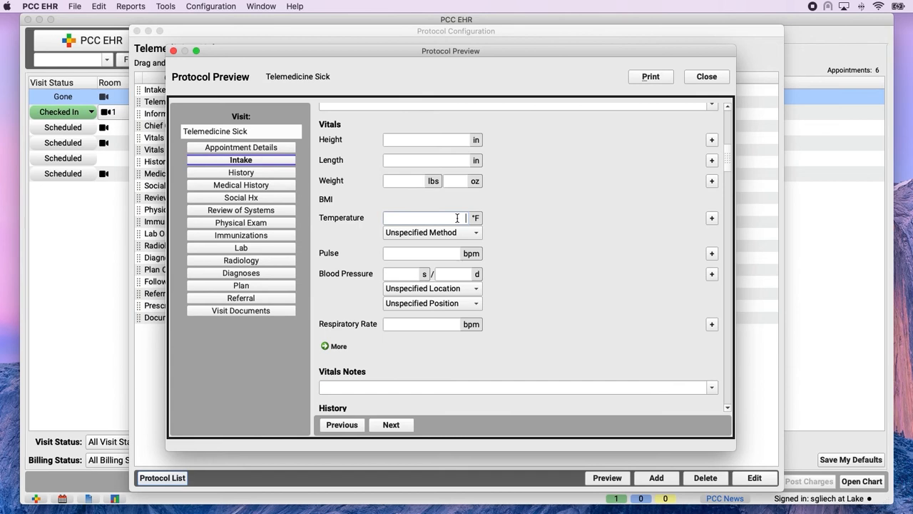
pyautogui.write('98.9')
pyautogui.press('Tab')
pyautogui.click(471, 235)
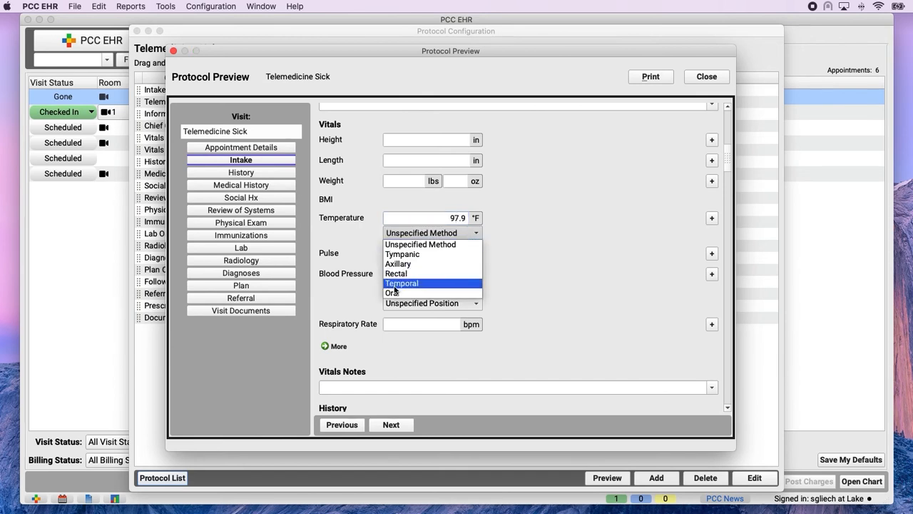
pyautogui.click(396, 292)
pyautogui.click(357, 389)
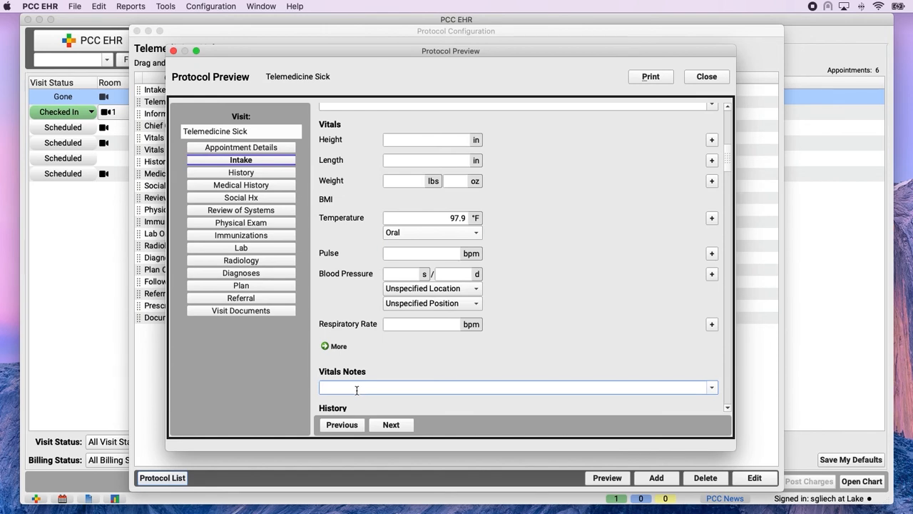
pyautogui.write('oral temp reported by mom')
# Clear the temperature, reset its method to Unspecified Method, and prefix the note with 97.9
pyautogui.click(456, 218)
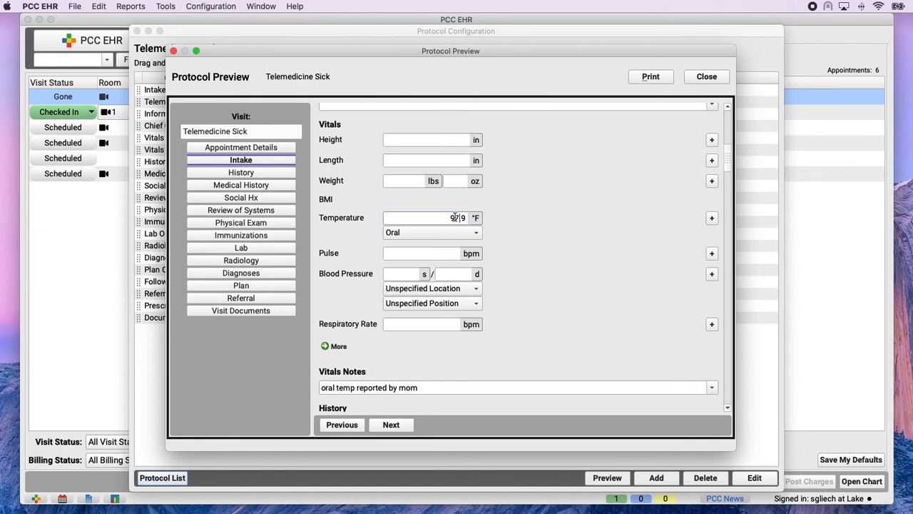
pyautogui.moveTo(448, 217); pyautogui.dragTo(467, 218)
pyautogui.click(473, 226)
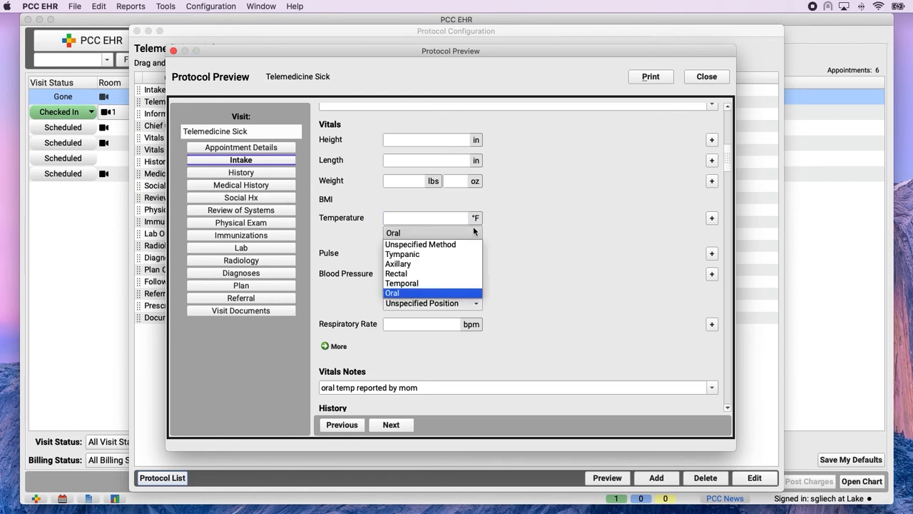
pyautogui.click(421, 241)
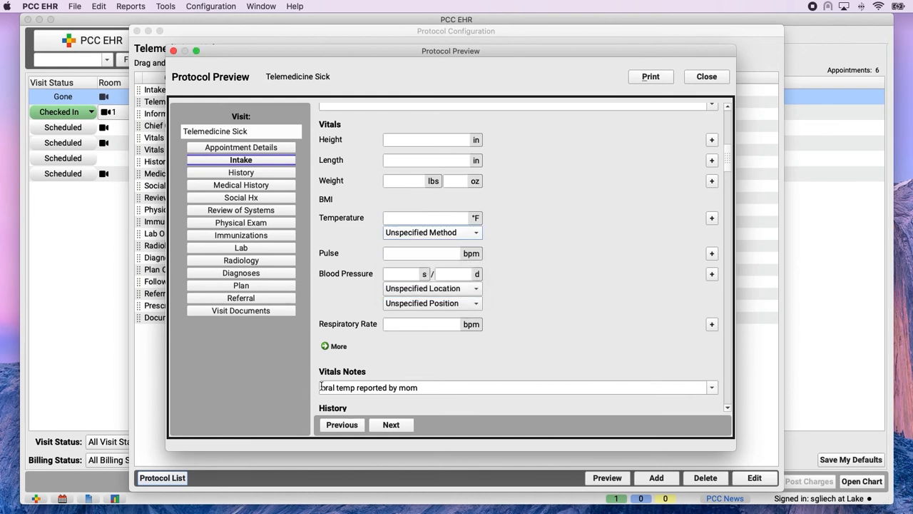
pyautogui.click(350, 388)
pyautogui.write('97.9')
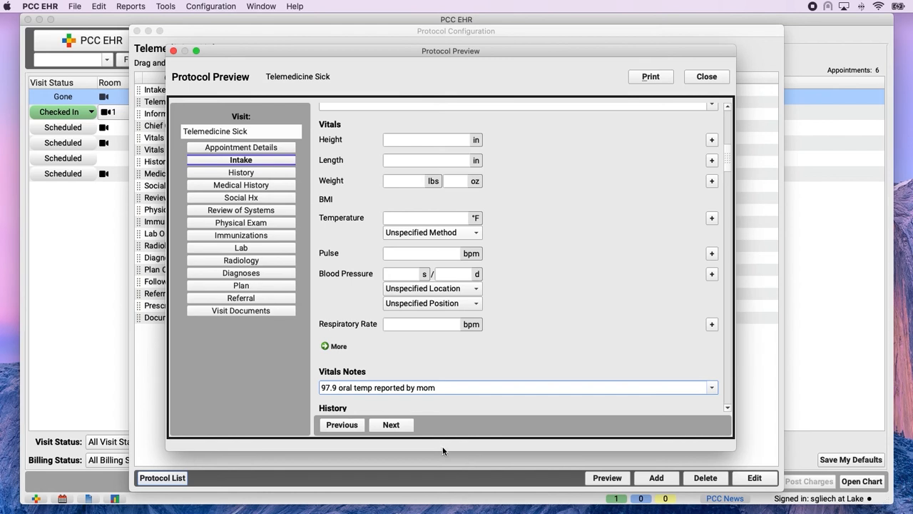
# Close Protocol Preview, then go through Protocol List back to the Main Menu
pyautogui.click(708, 77)
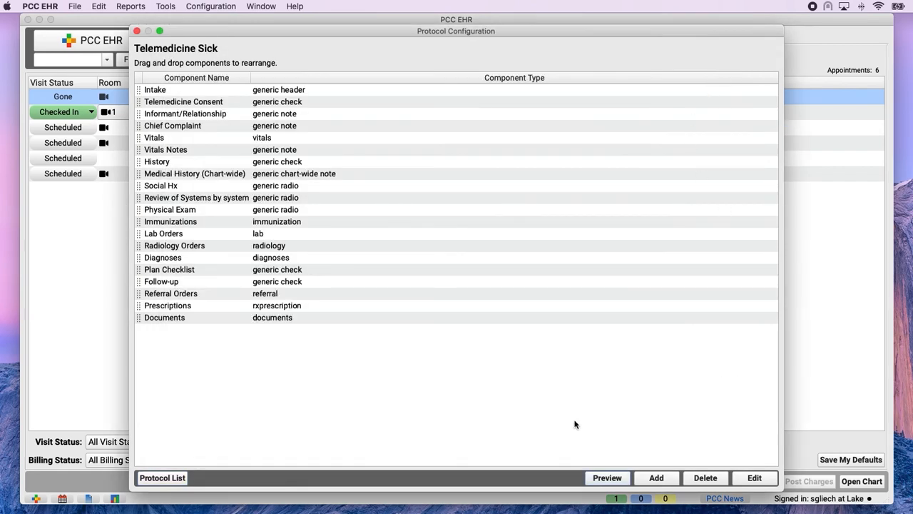
pyautogui.click(168, 478)
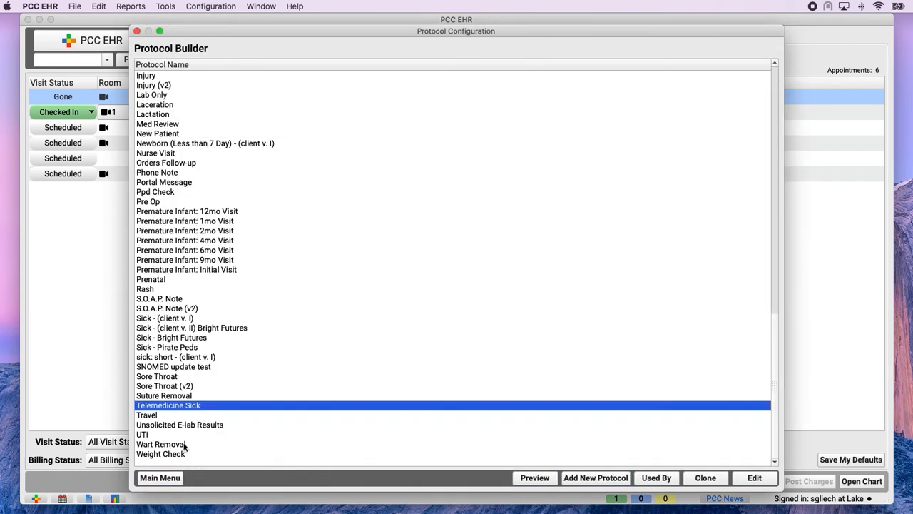
pyautogui.click(172, 479)
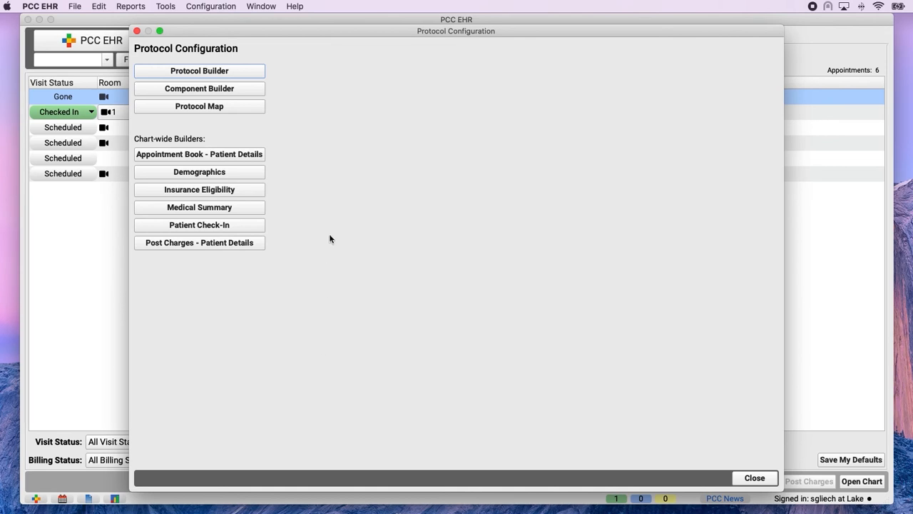
# In Protocol Map, map the Telemedicine Sick reason to the Telemedicine Sick protocol for all providers, then close
pyautogui.click(256, 109)
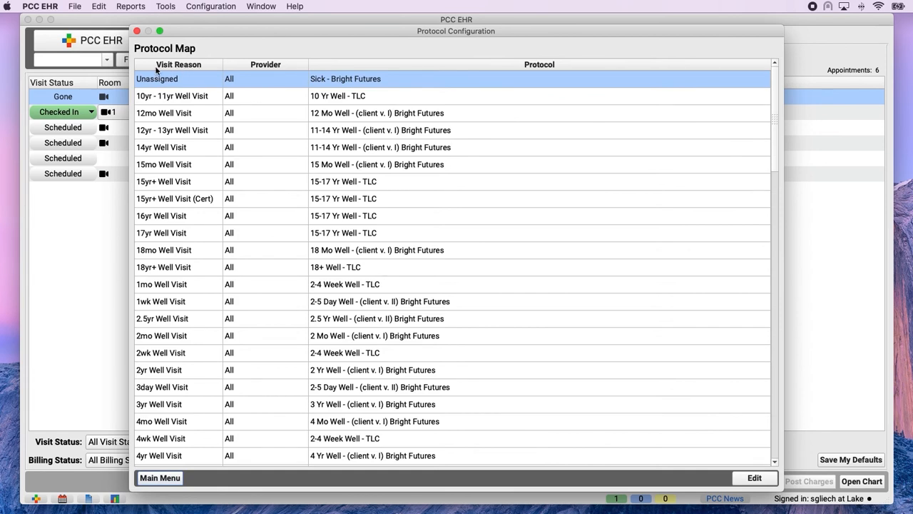
pyautogui.moveTo(775, 112); pyautogui.dragTo(767, 399)
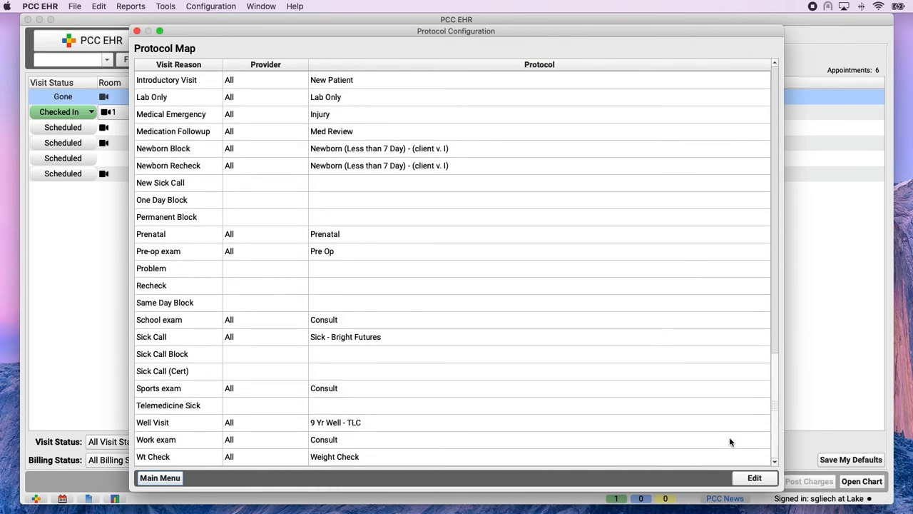
pyautogui.click(181, 404)
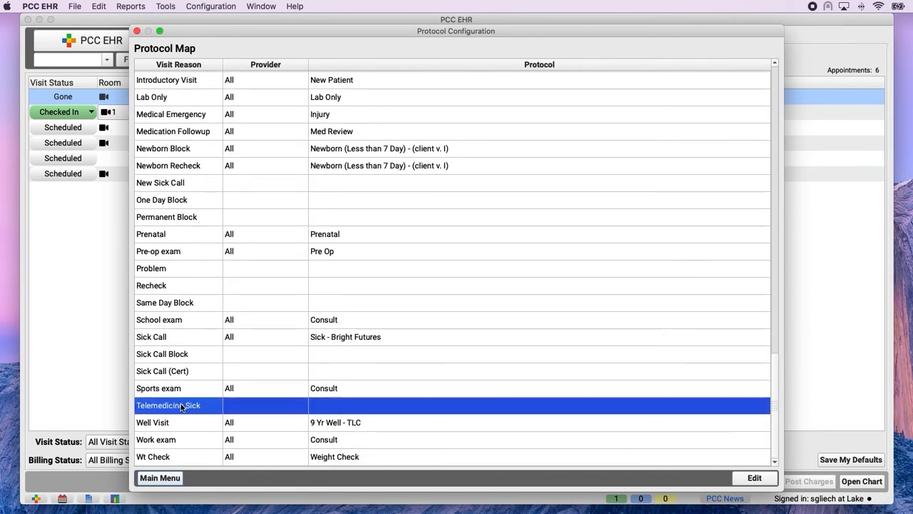
pyautogui.doubleClick(361, 408)
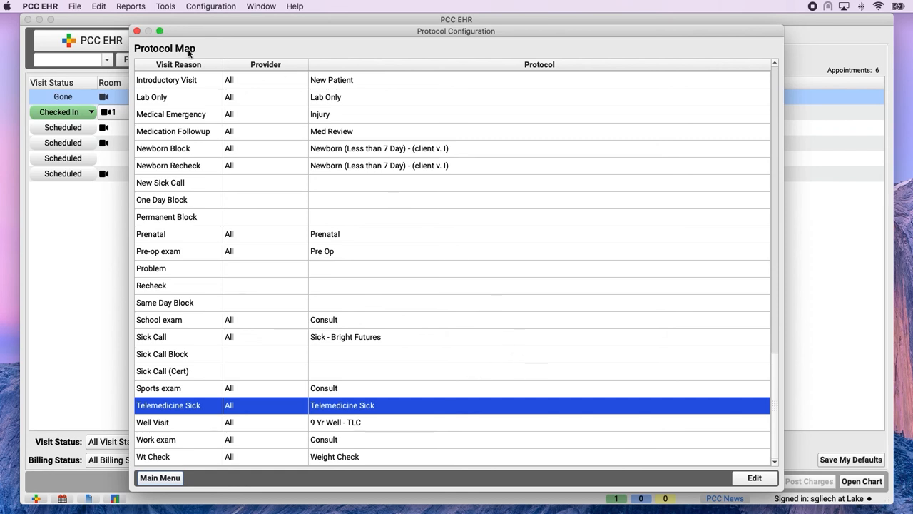
pyautogui.click(136, 31)
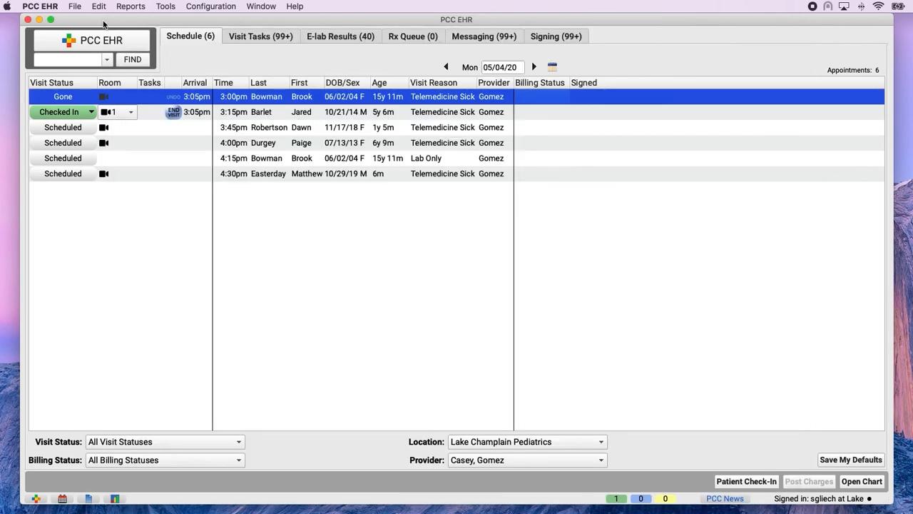
# Sign out via File > Sign Out and sign back in with the username and password
pyautogui.click(76, 7)
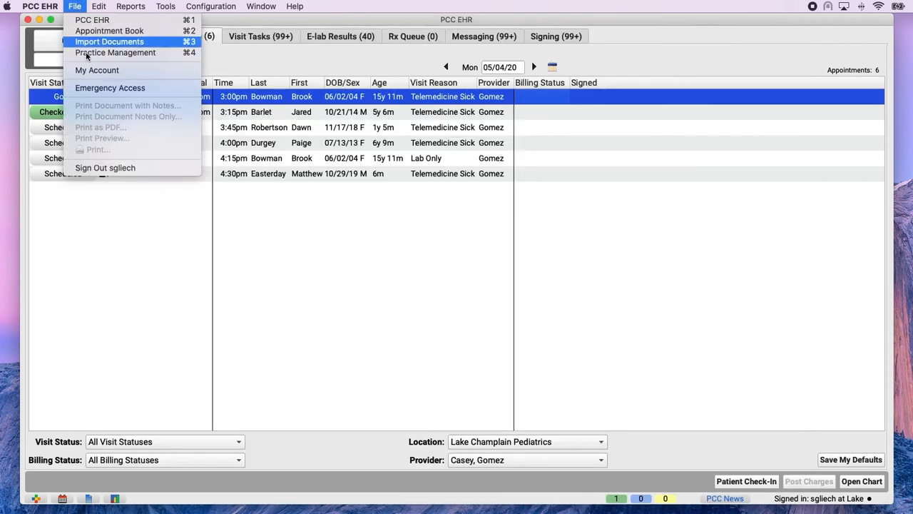
pyautogui.click(104, 169)
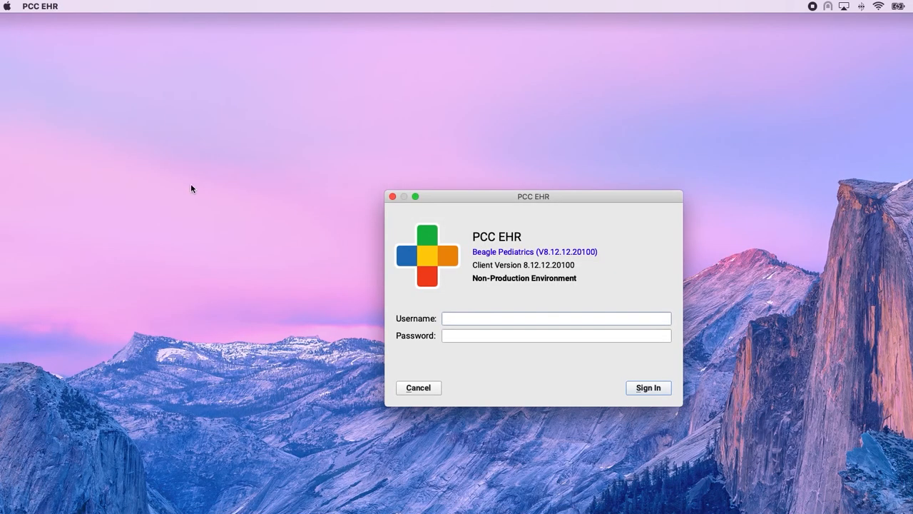
pyautogui.write('sgliech')
pyautogui.press('Tab')
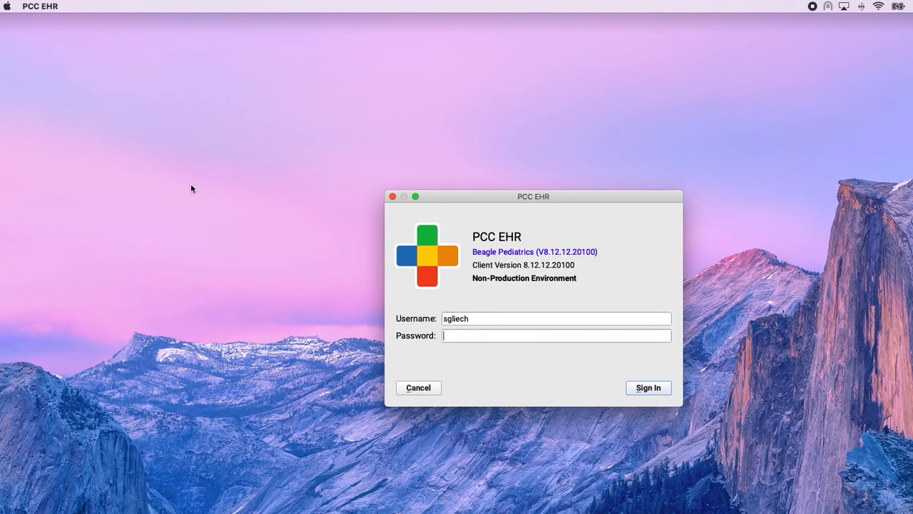
pyautogui.write('•••••')
pyautogui.press('Return')
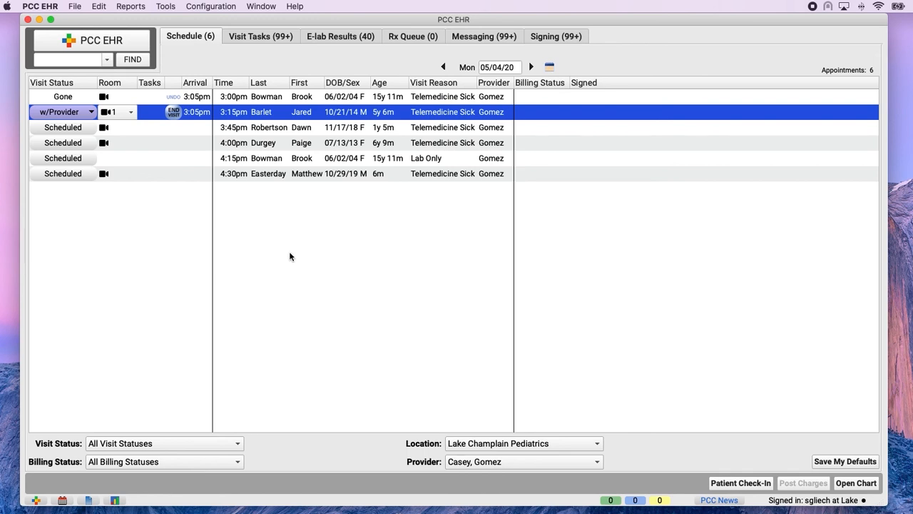
# Check in the 3:45pm Telemedicine Sick appointment with Save + Check In, assign room 2, and open the chart
pyautogui.doubleClick(90, 132)
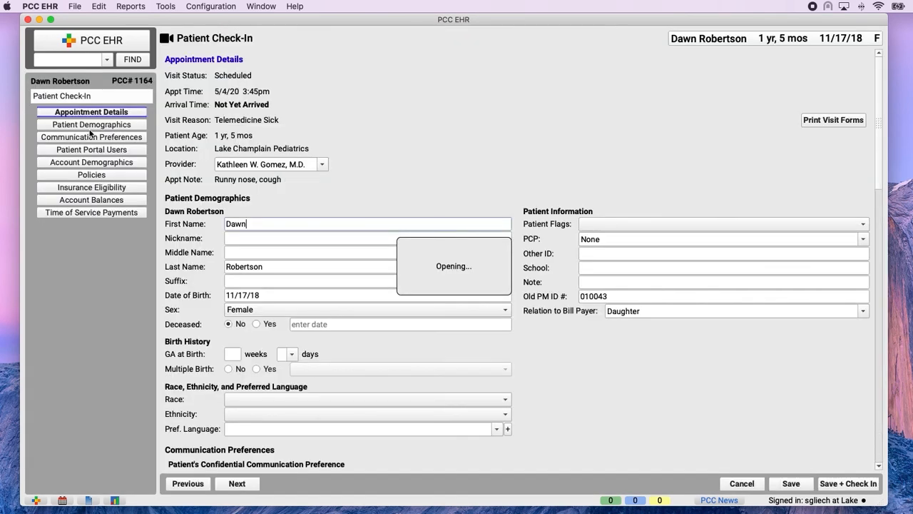
pyautogui.click(859, 487)
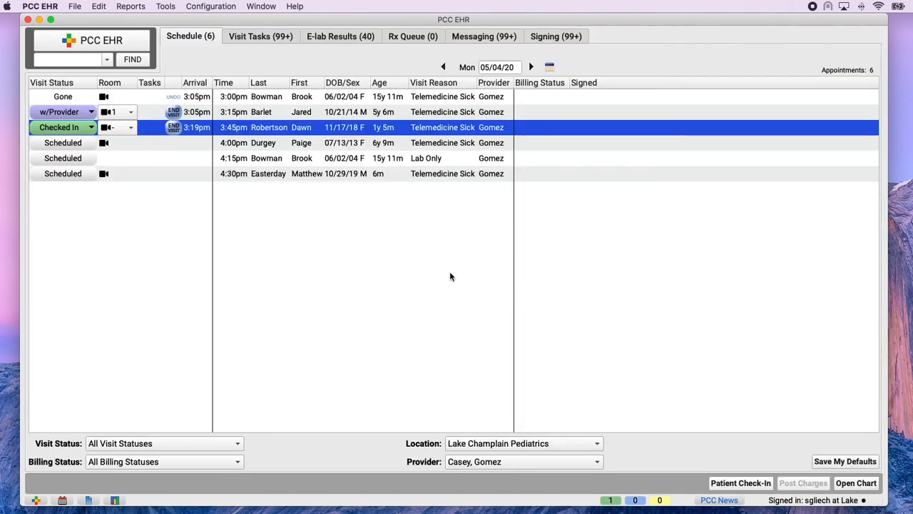
pyautogui.click(131, 128)
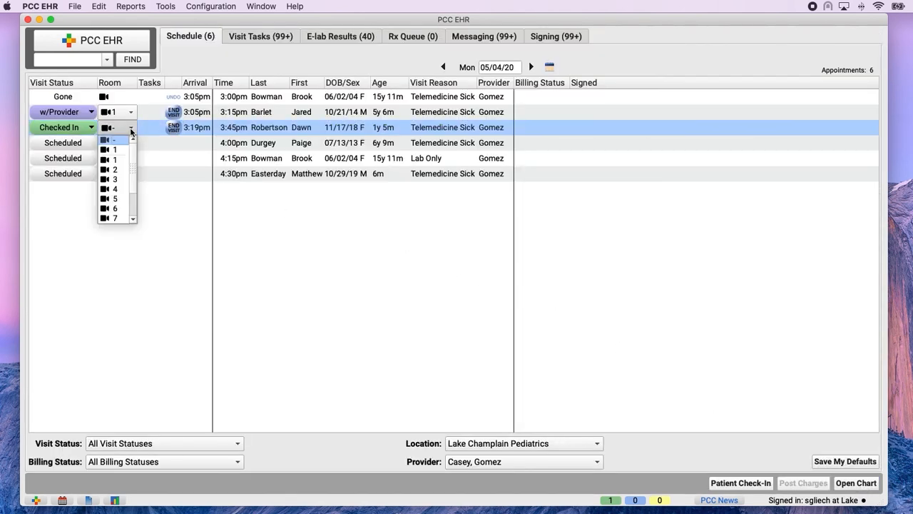
pyautogui.click(117, 170)
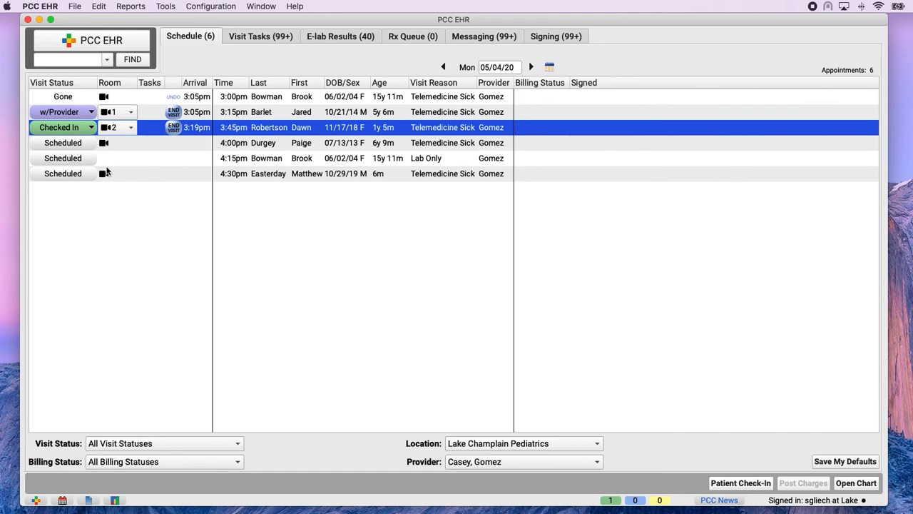
pyautogui.doubleClick(321, 131)
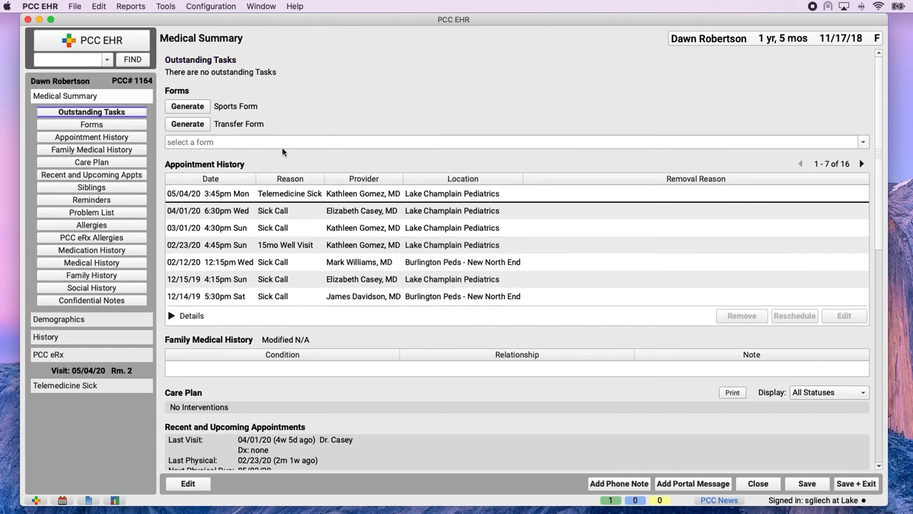
# Open the Telemedicine Sick visit from the chart sidebar
pyautogui.click(124, 389)
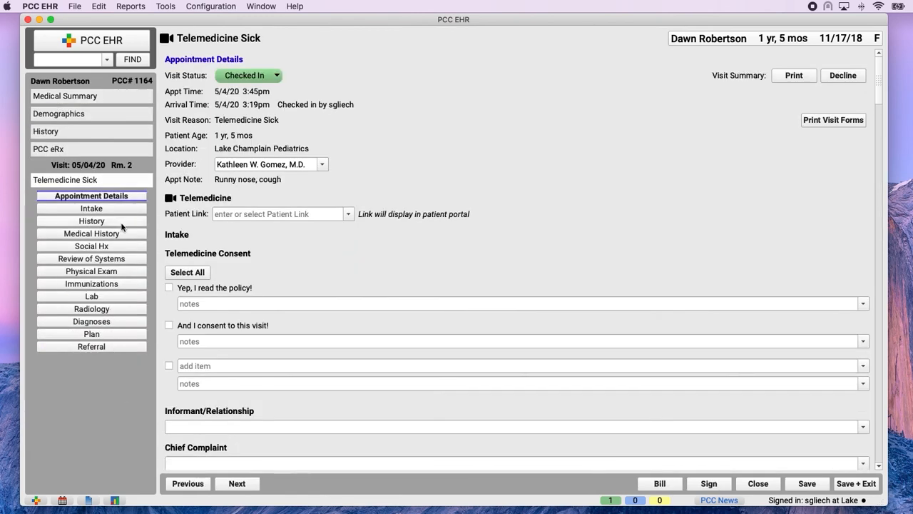